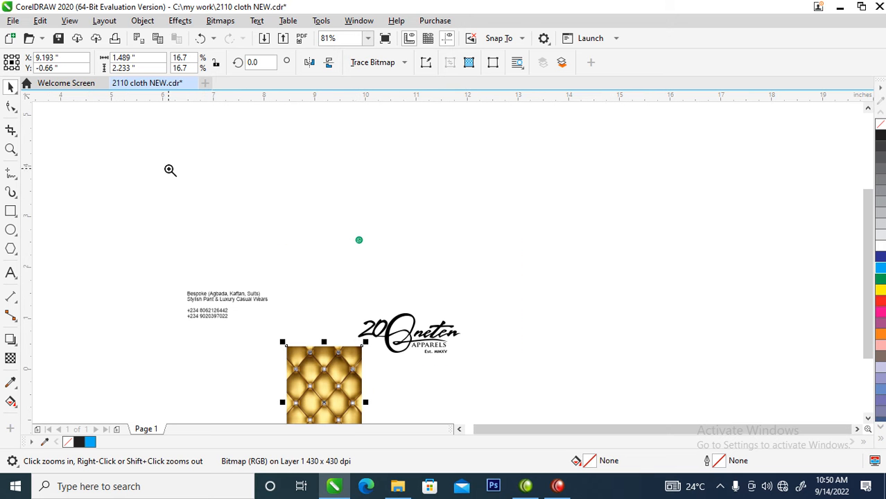
Step: Draw a rectangle about 3.07 in wide and 1.42 in high in the empty space beside the page
{"action": "left_click_drag", "start_coordinate": [262, 202], "coordinate": [521, 352]}
{"action": "scroll", "coordinate": [167, 201], "scroll_direction": "down", "scroll_amount": 2}
{"action": "right_click", "coordinate": [137, 194]}
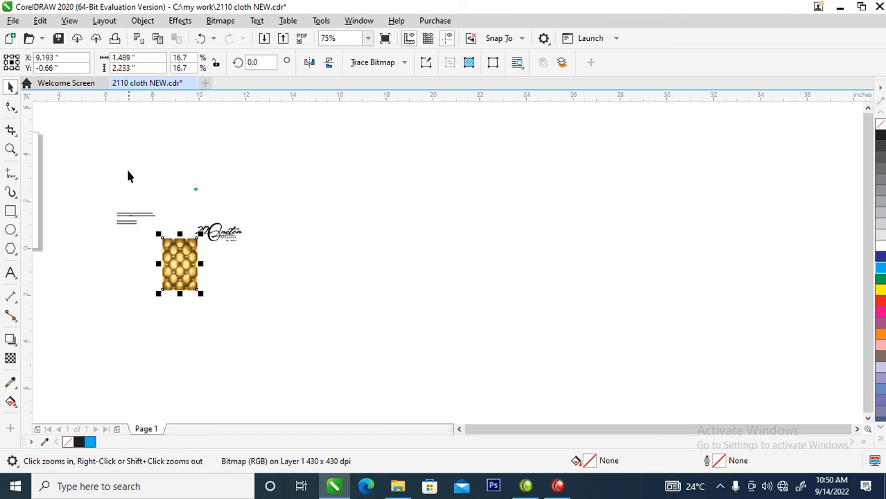
{"action": "left_click_drag", "start_coordinate": [38, 121], "coordinate": [339, 280]}
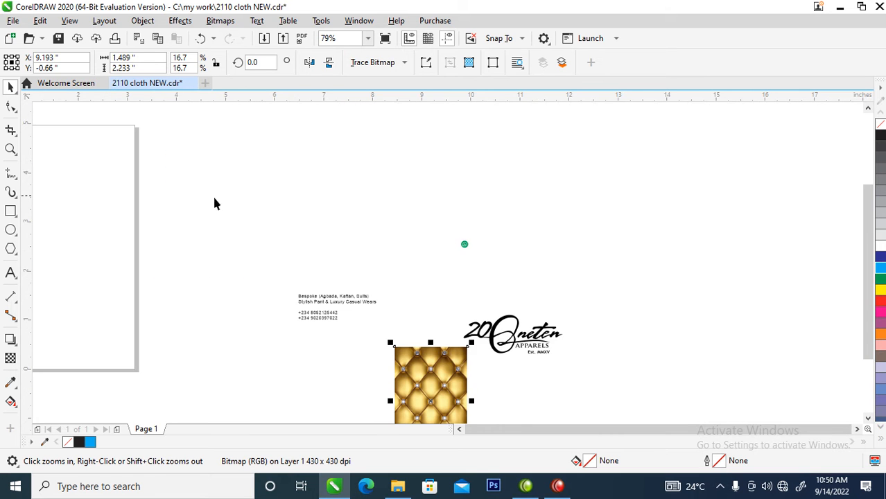
{"action": "left_click_drag", "start_coordinate": [103, 119], "coordinate": [445, 258]}
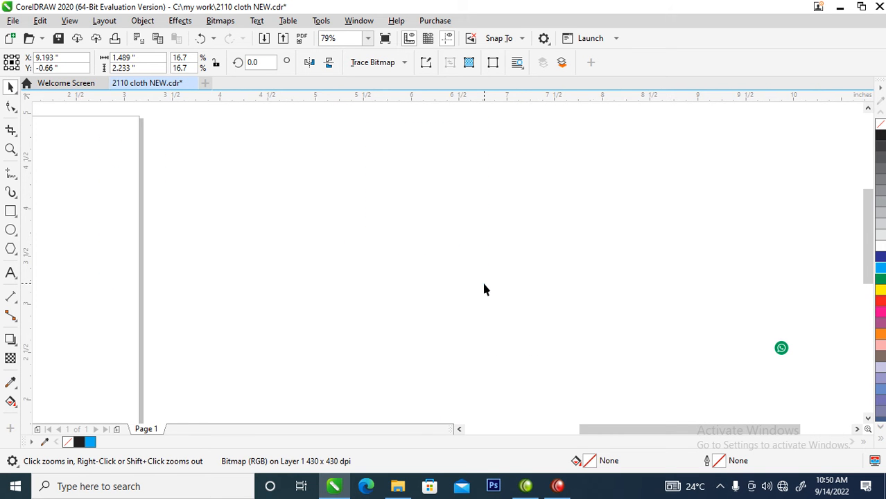
{"action": "left_click", "coordinate": [10, 211]}
{"action": "left_click_drag", "start_coordinate": [262, 179], "coordinate": [556, 316]}
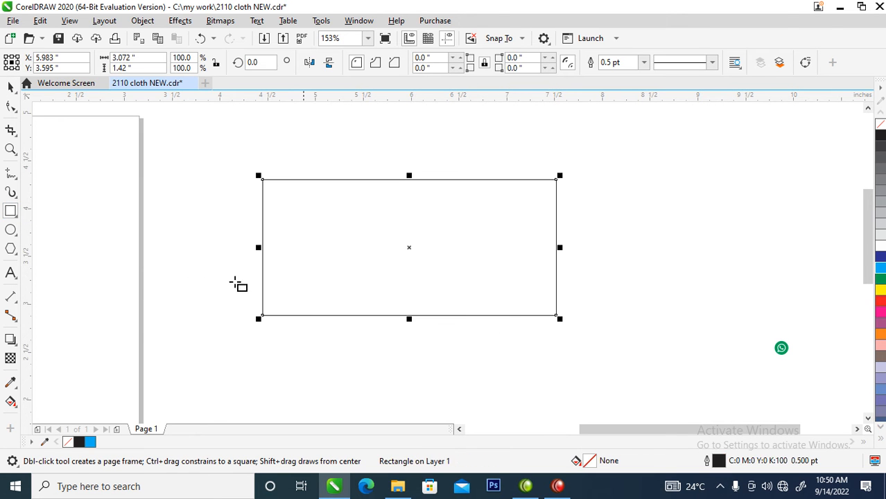
{"action": "key", "text": "space"}
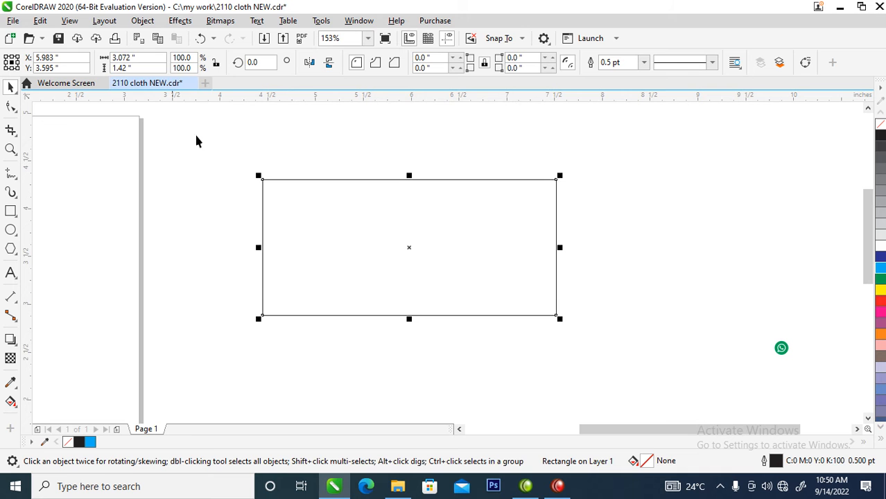
Step: Set the rectangle's size to 3.5 in wide and 2.2 in high
{"action": "left_click_drag", "start_coordinate": [146, 57], "coordinate": [103, 59]}
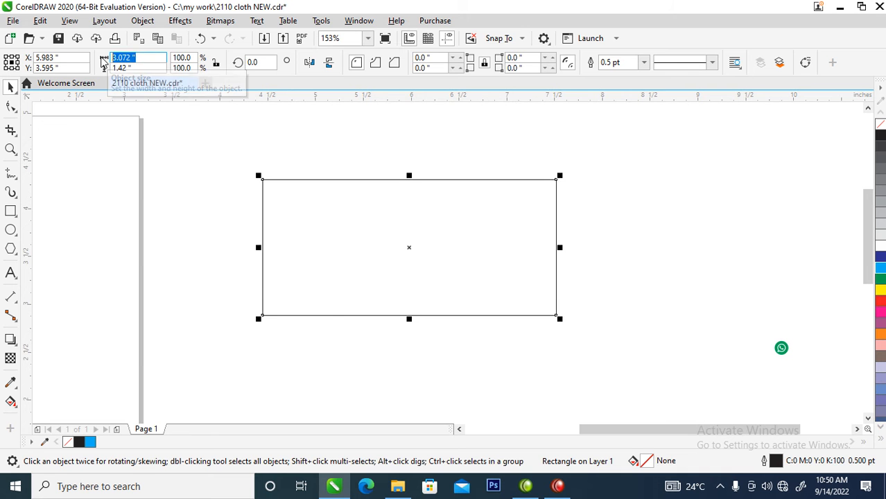
{"action": "type", "text": "3"}
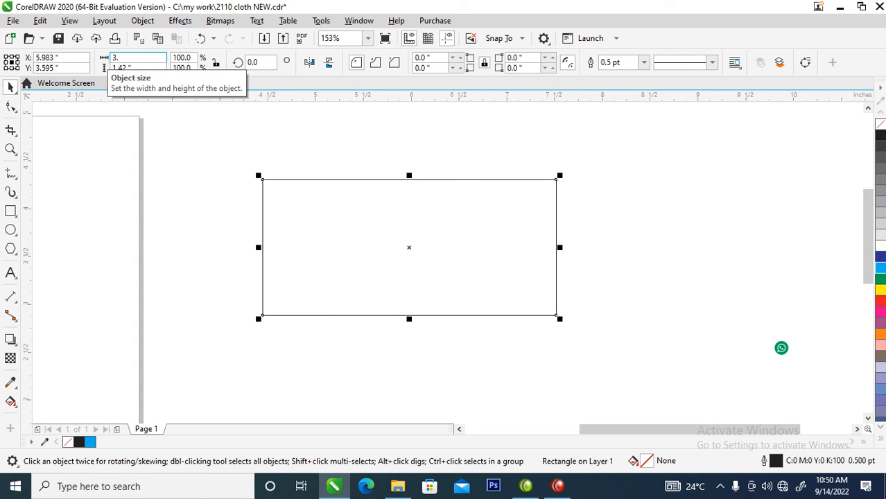
{"action": "type", "text": ".5"}
{"action": "key", "text": "Tab"}
{"action": "key", "text": "Return"}
Step: Move the 20Oneten Apparels logo into the middle area of the card rectangle
{"action": "scroll", "coordinate": [445, 132], "scroll_direction": "down", "scroll_amount": 4}
{"action": "key", "text": "z"}
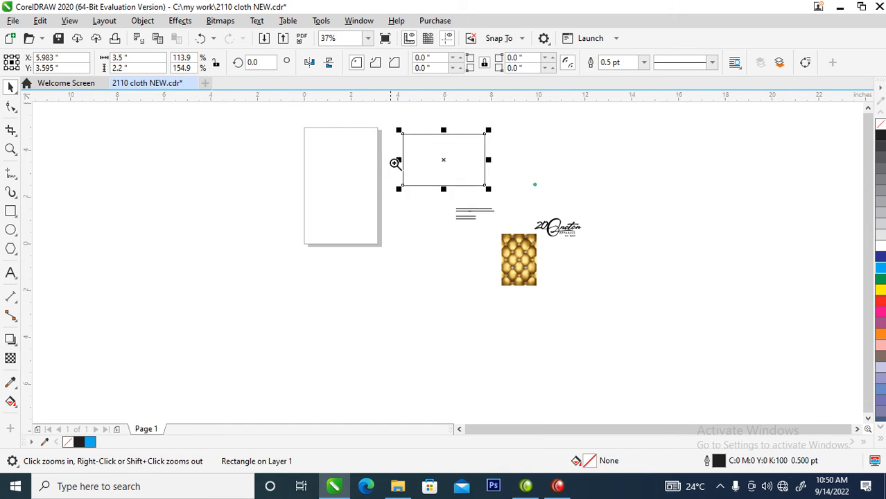
{"action": "left_click_drag", "start_coordinate": [380, 119], "coordinate": [662, 265]}
{"action": "key", "text": "space"}
{"action": "left_click_drag", "start_coordinate": [551, 348], "coordinate": [302, 201]}
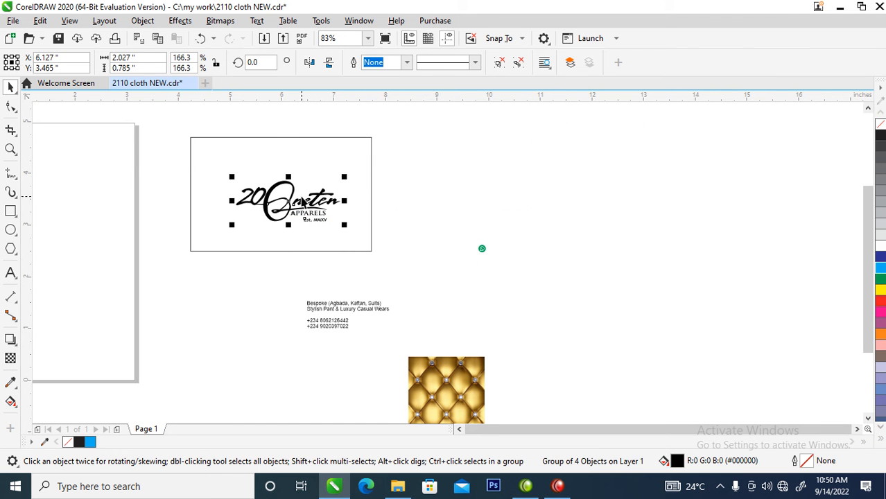
Step: Draw a thin rectangle about 0.55 in wide and 0.11 in high just outside the card's right edge
{"action": "key", "text": "z"}
{"action": "left_click_drag", "start_coordinate": [158, 112], "coordinate": [499, 304]}
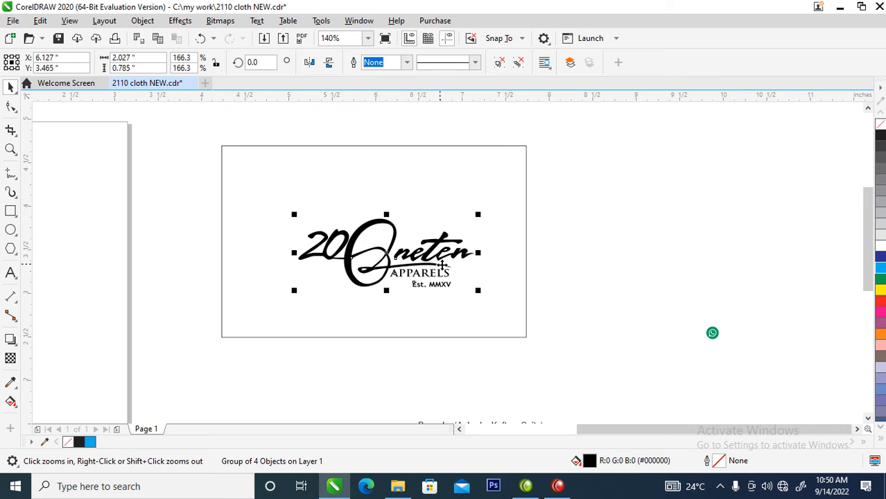
{"action": "left_click_drag", "start_coordinate": [180, 138], "coordinate": [686, 381]}
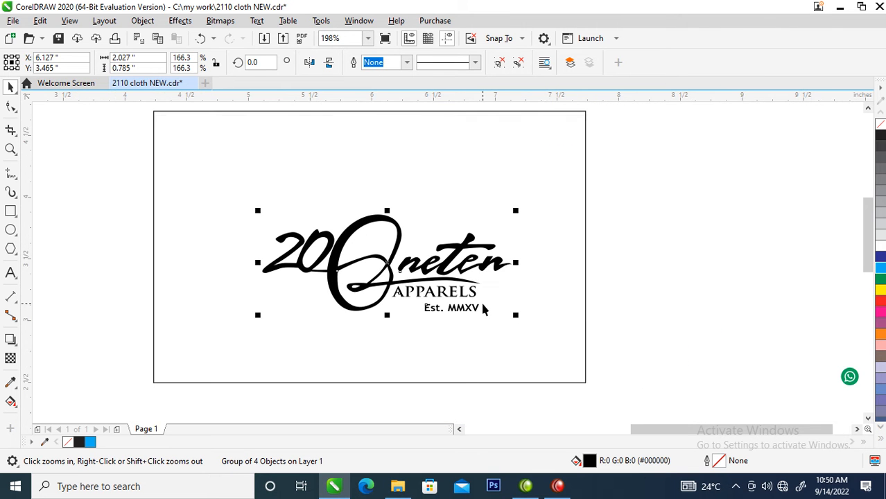
{"action": "left_click", "coordinate": [10, 212]}
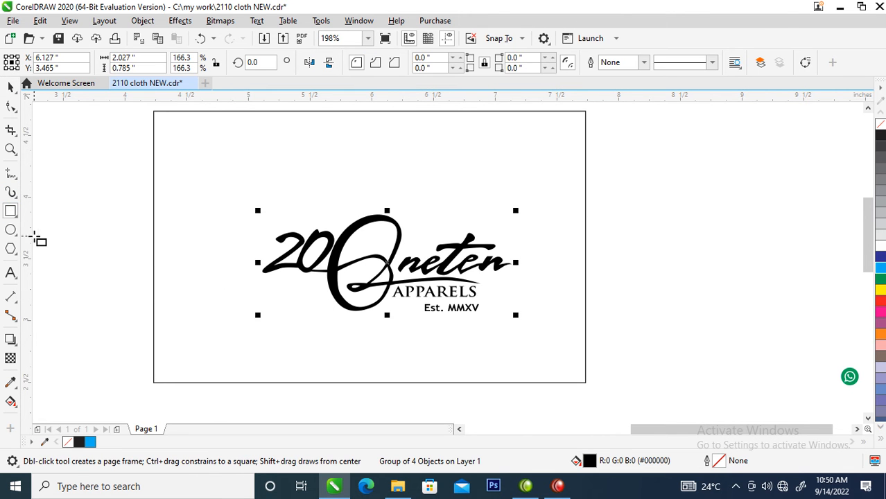
{"action": "left_click_drag", "start_coordinate": [617, 165], "coordinate": [692, 183]}
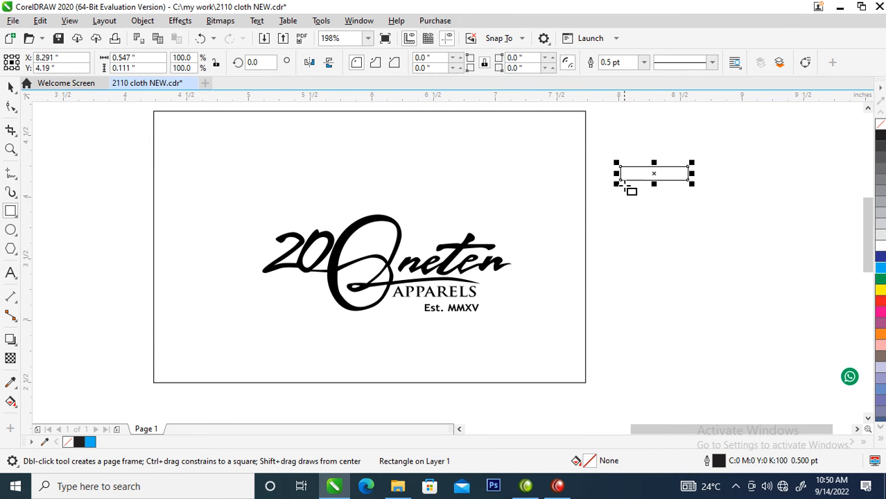
Step: Round all four corners of the thin rectangle to a radius of about 0.035 in
{"action": "key", "text": "z"}
{"action": "left_click_drag", "start_coordinate": [592, 154], "coordinate": [708, 198]}
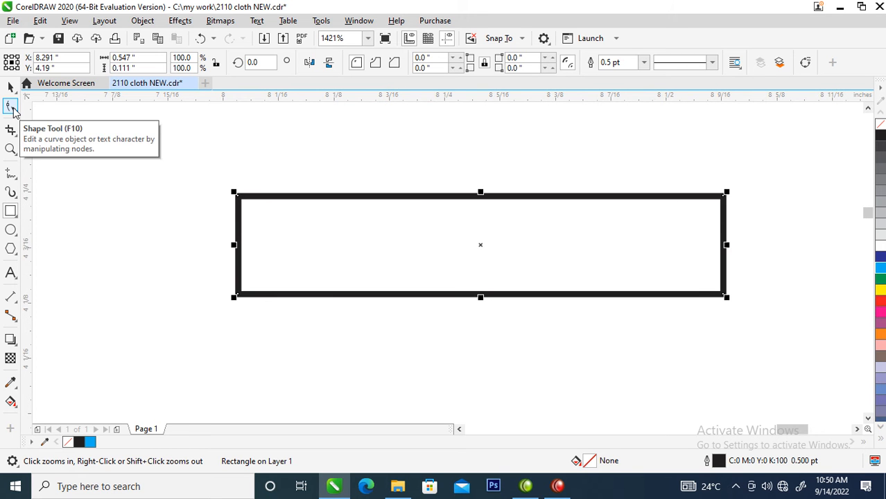
{"action": "left_click", "coordinate": [11, 108]}
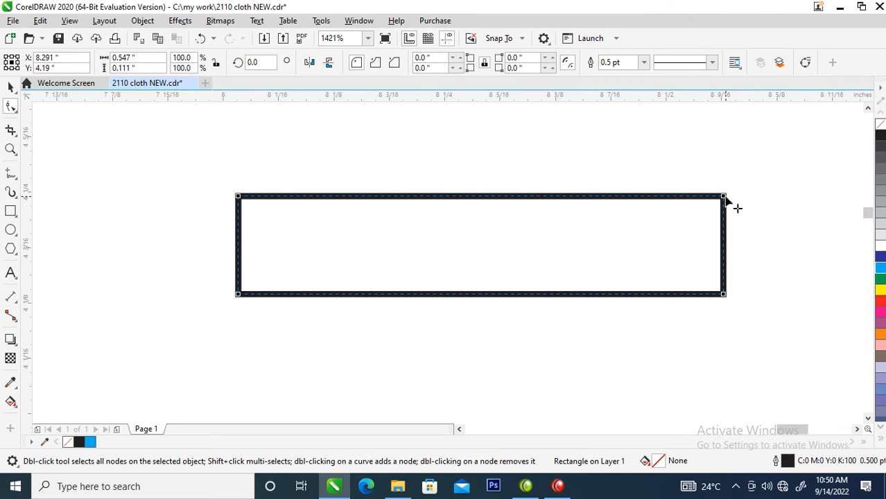
{"action": "left_click_drag", "start_coordinate": [725, 199], "coordinate": [691, 237]}
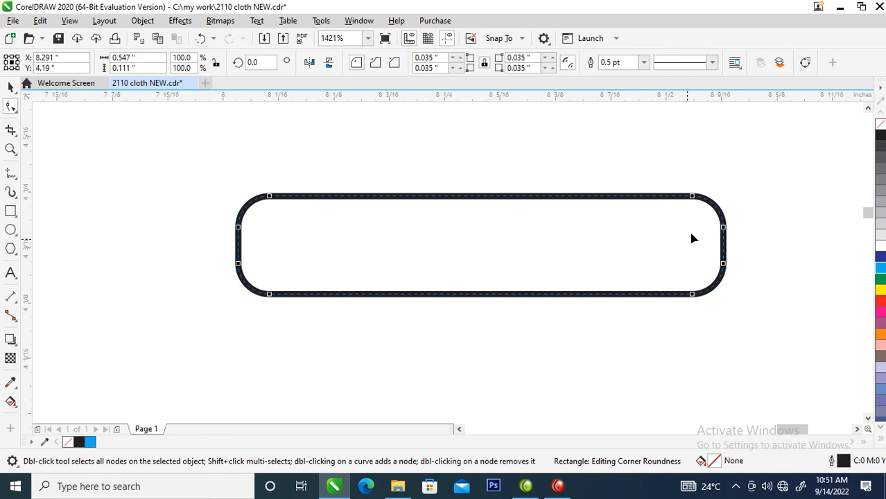
Step: Fill the rounded bar with black and remove its outline
{"action": "key", "text": "space"}
{"action": "left_click", "coordinate": [881, 136]}
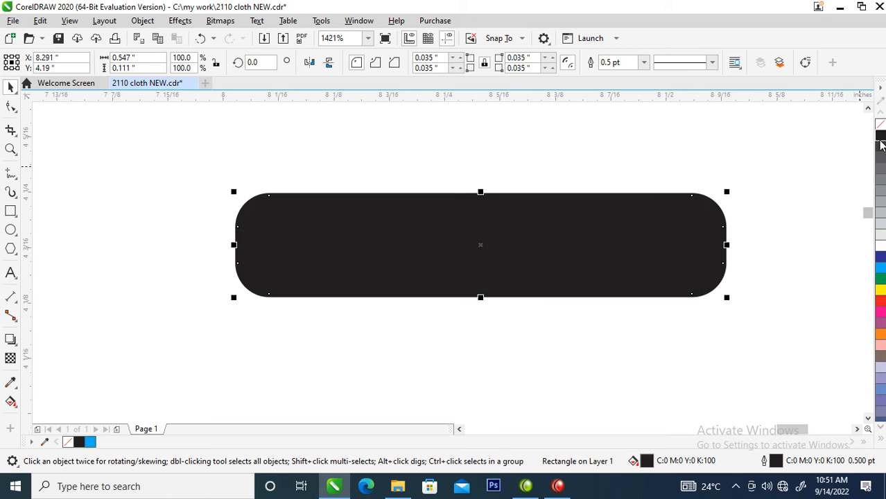
{"action": "right_click", "coordinate": [878, 126]}
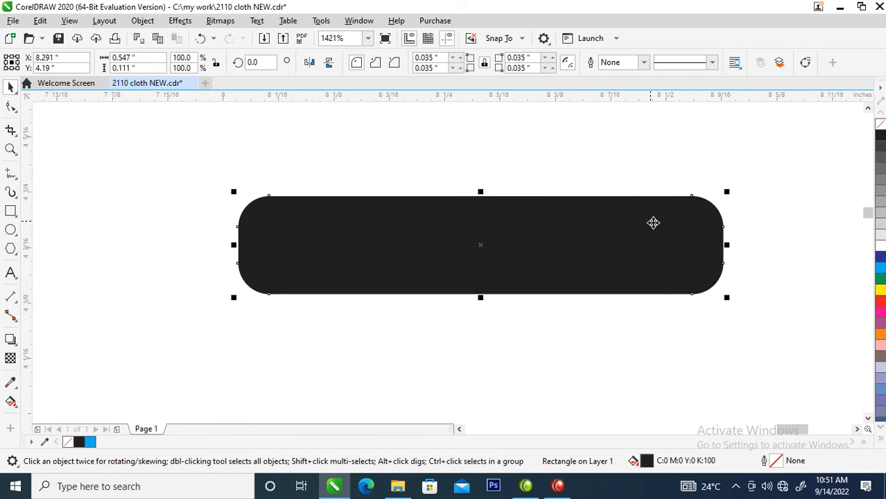
Step: Duplicate the black bar downward twice to make a stack of three evenly spaced bars
{"action": "scroll", "coordinate": [624, 239], "scroll_direction": "down", "scroll_amount": 4}
{"action": "key", "text": "z"}
{"action": "left_click_drag", "start_coordinate": [489, 194], "coordinate": [736, 321]}
{"action": "left_click_drag", "start_coordinate": [440, 188], "coordinate": [439, 243]}
{"action": "key", "text": "ctrl+r"}
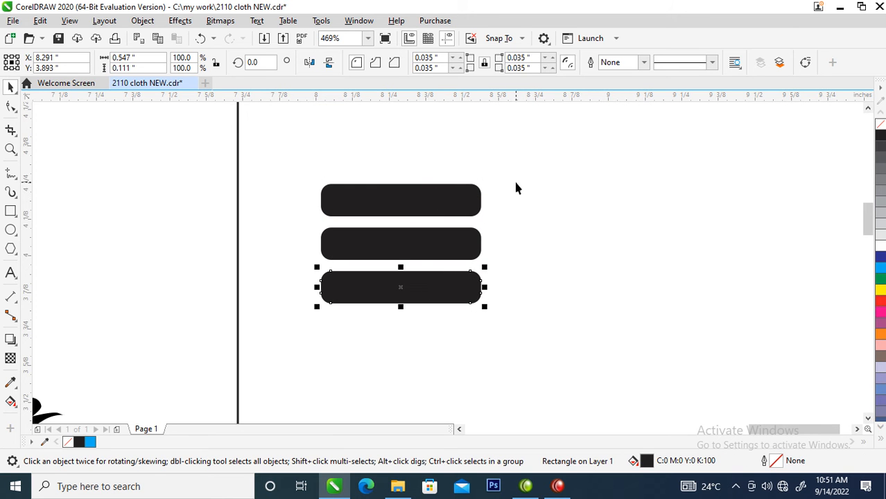
Step: Group the three bars and place a copy rotated 90 degrees directly below the group
{"action": "left_click_drag", "start_coordinate": [589, 144], "coordinate": [318, 363]}
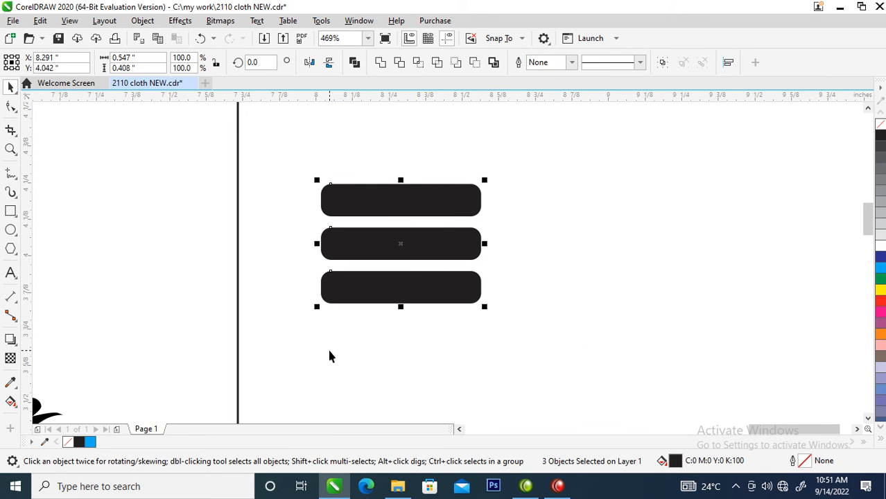
{"action": "key", "text": "ctrl+g"}
{"action": "left_click", "coordinate": [460, 216]}
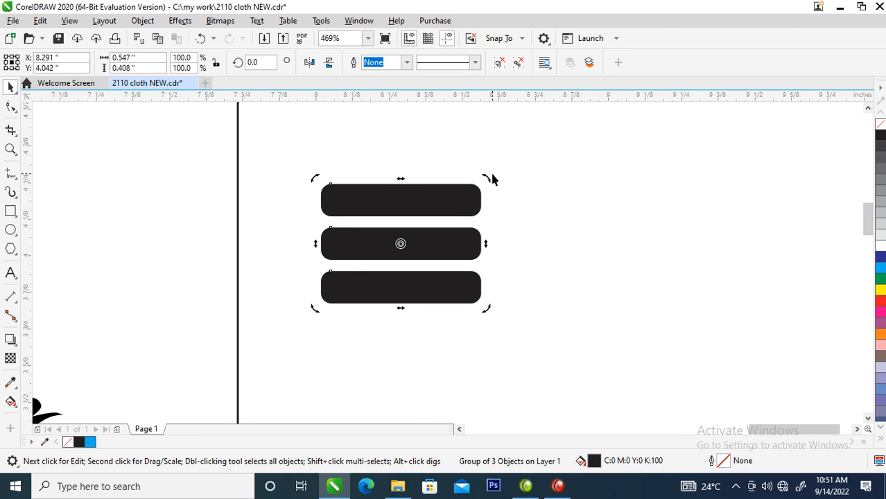
{"action": "left_click", "coordinate": [563, 222]}
{"action": "left_click", "coordinate": [424, 255]}
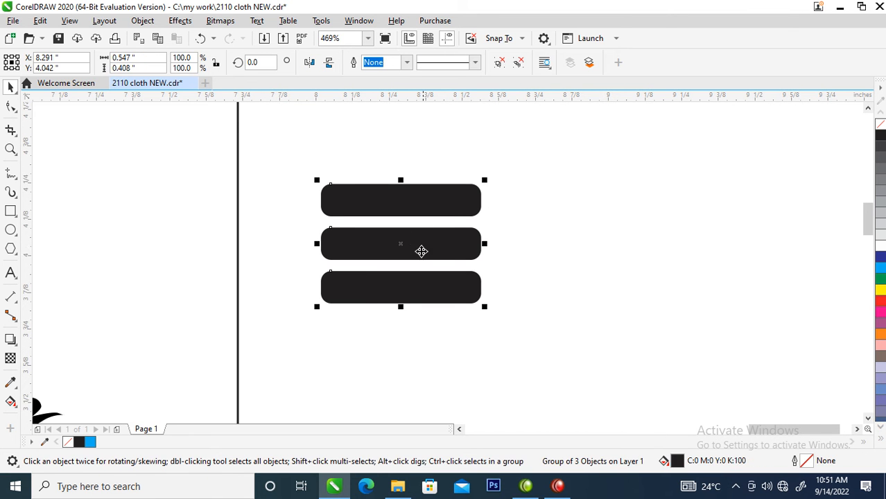
{"action": "left_click", "coordinate": [413, 240]}
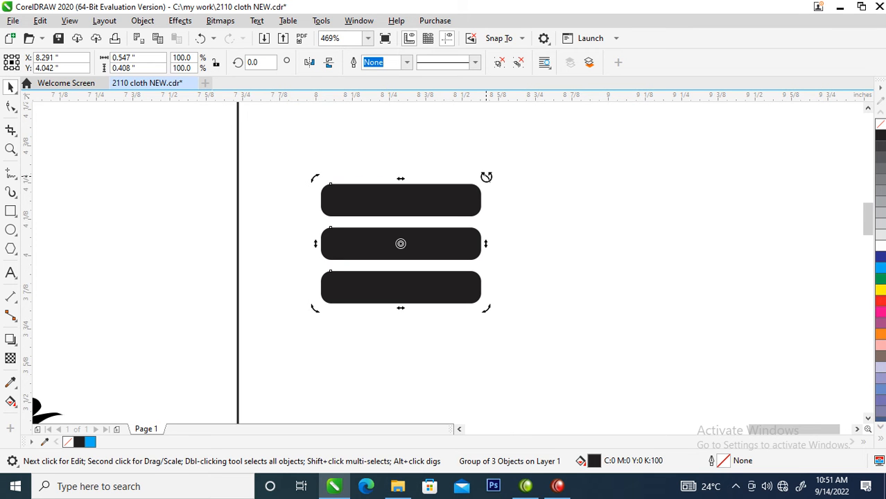
{"action": "left_click_drag", "start_coordinate": [486, 176], "coordinate": [338, 171]}
{"action": "left_click_drag", "start_coordinate": [452, 176], "coordinate": [458, 331]}
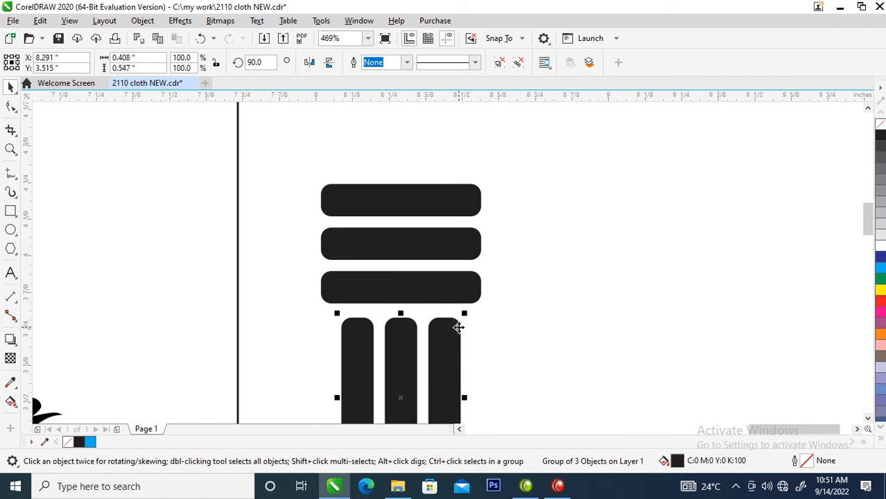
Step: Duplicate the pair of horizontal and vertical bar groups downward twice to form one long column
{"action": "scroll", "coordinate": [459, 327], "scroll_direction": "down", "scroll_amount": 2}
{"action": "key", "text": "F2"}
{"action": "left_click_drag", "start_coordinate": [311, 192], "coordinate": [565, 460]}
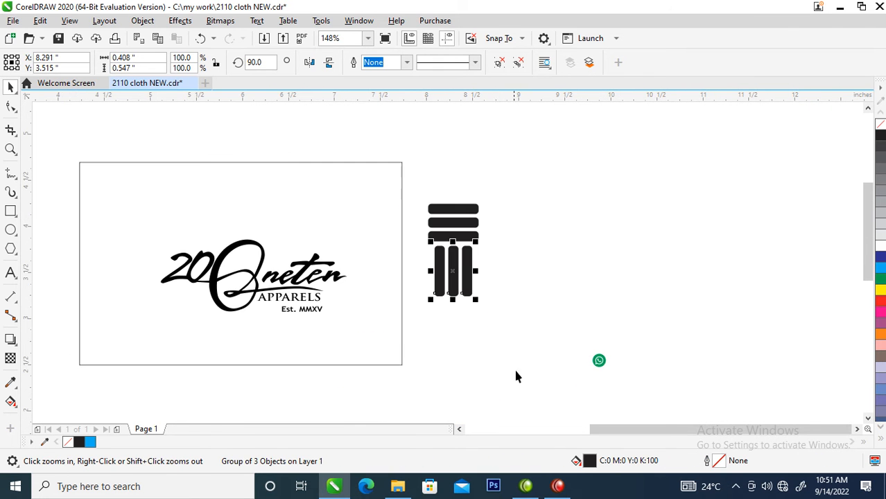
{"action": "left_click", "coordinate": [465, 215]}
{"action": "left_click_drag", "start_coordinate": [419, 139], "coordinate": [537, 333]}
{"action": "left_click_drag", "start_coordinate": [458, 206], "coordinate": [466, 305]}
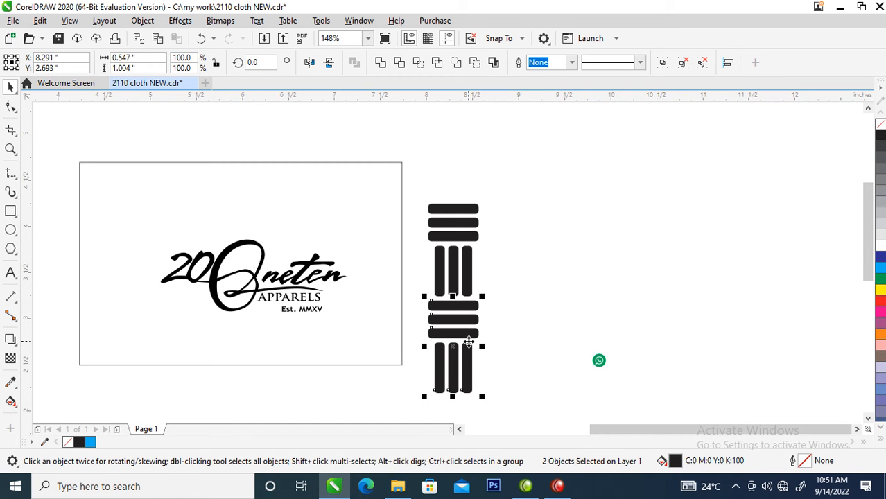
{"action": "key", "text": "ctrl+r"}
Step: Group all the bar sets of the column together and move the column to the left side of the card
{"action": "scroll", "coordinate": [458, 311], "scroll_direction": "down", "scroll_amount": 2}
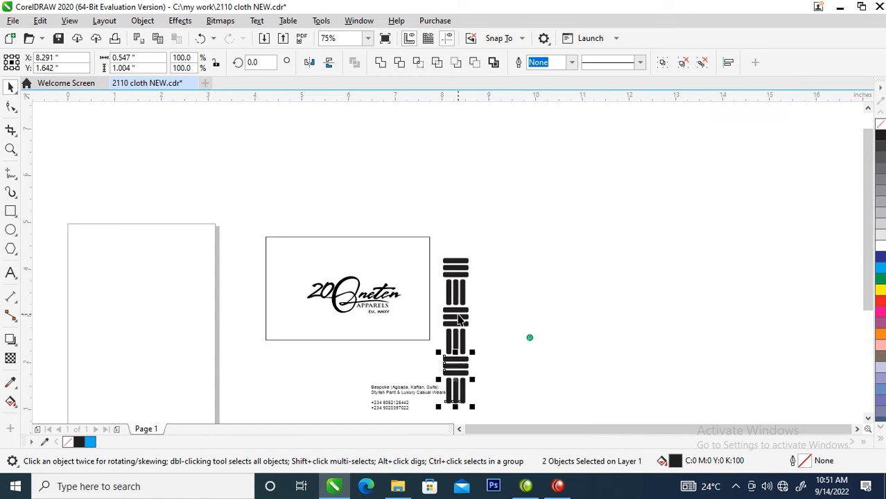
{"action": "key", "text": "F2"}
{"action": "left_click_drag", "start_coordinate": [330, 235], "coordinate": [559, 382]}
{"action": "left_click_drag", "start_coordinate": [540, 188], "coordinate": [448, 383]}
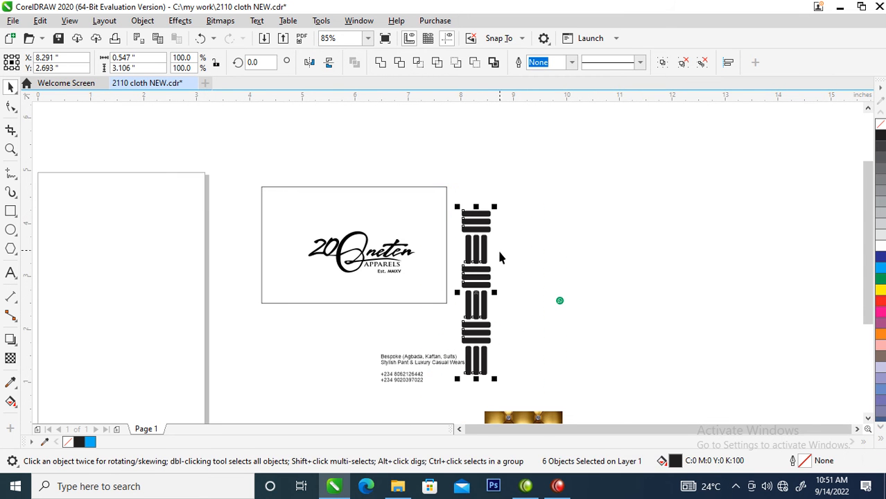
{"action": "left_click_drag", "start_coordinate": [489, 266], "coordinate": [525, 167]}
{"action": "key", "text": "ctrl+g"}
{"action": "left_click_drag", "start_coordinate": [523, 156], "coordinate": [236, 255]}
Step: Place a copy of the bar column alongside the original and group the two columns
{"action": "left_click", "coordinate": [200, 278], "text": "ctrl"}
{"action": "left_click", "coordinate": [152, 220]}
{"action": "left_click_drag", "start_coordinate": [129, 199], "coordinate": [175, 262]}
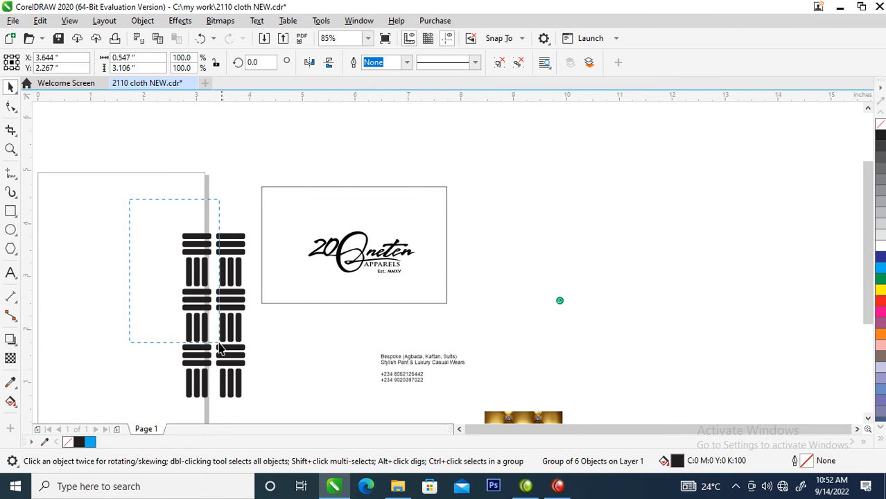
{"action": "left_click_drag", "start_coordinate": [260, 415], "coordinate": [282, 413]}
{"action": "key", "text": "ctrl+g"}
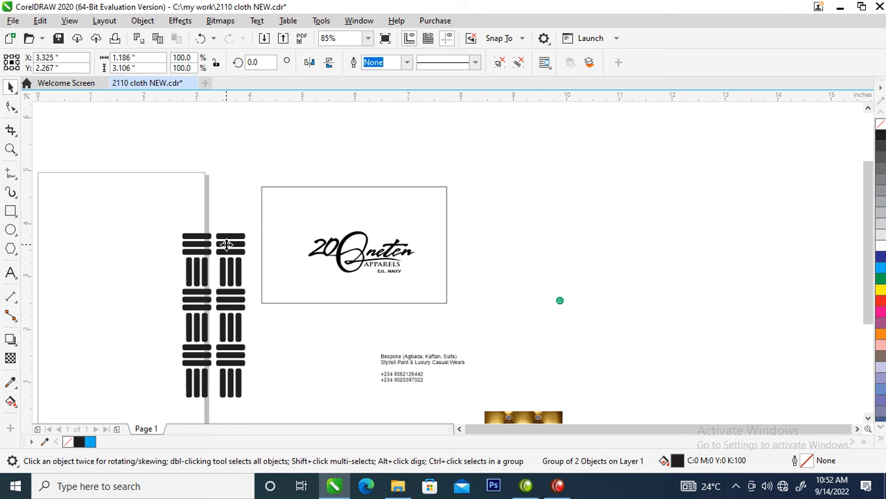
Step: Rotate the two-column pattern about 44 degrees and fit it, reduced in size, over the card's lower-left corner
{"action": "left_click", "coordinate": [226, 244]}
{"action": "left_click_drag", "start_coordinate": [247, 227], "coordinate": [170, 202]}
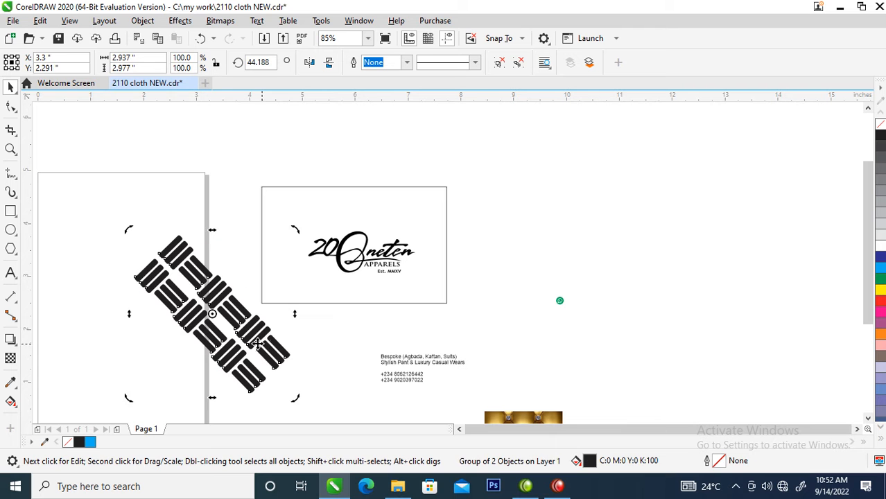
{"action": "mouse_move", "coordinate": [265, 344]}
{"action": "left_mouse_down"}
{"action": "mouse_move", "coordinate": [334, 327]}
{"action": "mouse_move", "coordinate": [333, 317]}
{"action": "left_mouse_up"}
{"action": "left_click_drag", "start_coordinate": [365, 203], "coordinate": [342, 229]}
{"action": "mouse_move", "coordinate": [313, 288]}
{"action": "left_mouse_down"}
{"action": "mouse_move", "coordinate": [303, 300]}
{"action": "mouse_move", "coordinate": [324, 188]}
{"action": "mouse_move", "coordinate": [339, 187]}
{"action": "mouse_move", "coordinate": [308, 257]}
{"action": "mouse_move", "coordinate": [300, 316]}
{"action": "left_mouse_up"}
Step: Clip the rotated bar pattern inside the card rectangle so it fills only the lower-left corner
{"action": "left_click", "coordinate": [372, 281]}
{"action": "left_click", "coordinate": [317, 192], "text": "ctrl"}
{"action": "left_click", "coordinate": [394, 214]}
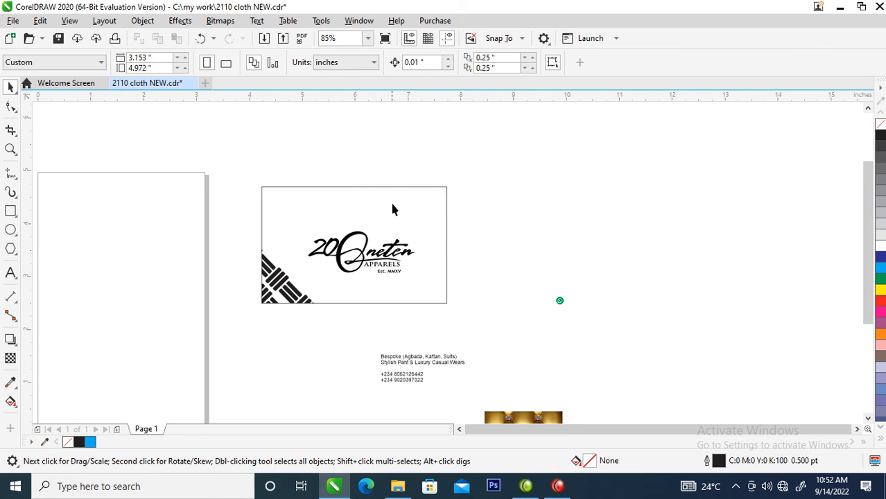
Step: Duplicate the card rectangle with its corner pattern to the right of the original card
{"action": "left_click", "coordinate": [304, 279]}
{"action": "left_click_drag", "start_coordinate": [275, 280], "coordinate": [487, 265]}
{"action": "right_click", "coordinate": [486, 266]}
{"action": "left_click", "coordinate": [395, 125]}
Step: Move the green WhatsApp icon to the empty space to the right of the second card
{"action": "left_click_drag", "start_coordinate": [494, 342], "coordinate": [575, 287]}
{"action": "left_click_drag", "start_coordinate": [710, 261], "coordinate": [702, 262]}
{"action": "key", "text": "z"}
{"action": "left_click_drag", "start_coordinate": [239, 161], "coordinate": [803, 405]}
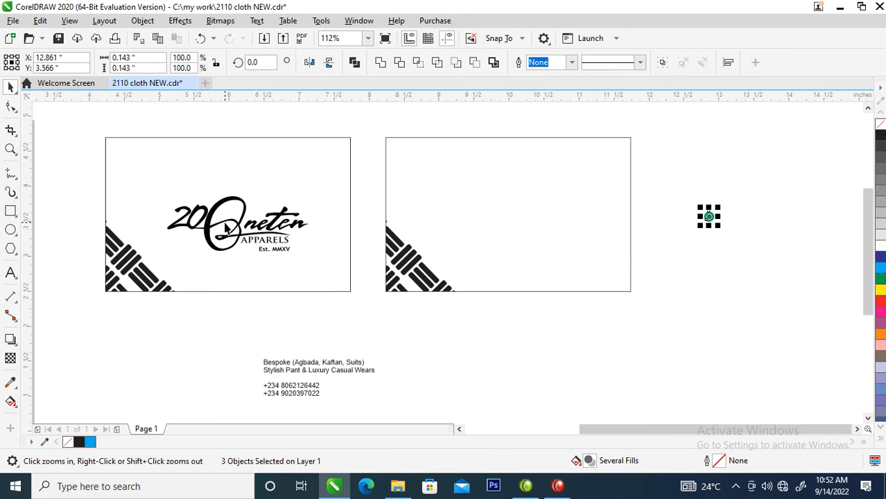
Step: Shift the logo slightly to adjust its position on the first card
{"action": "left_click_drag", "start_coordinate": [240, 232], "coordinate": [223, 229]}
{"action": "key", "text": "z"}
{"action": "left_click_drag", "start_coordinate": [104, 146], "coordinate": [415, 311]}
{"action": "left_click_drag", "start_coordinate": [420, 254], "coordinate": [456, 257]}
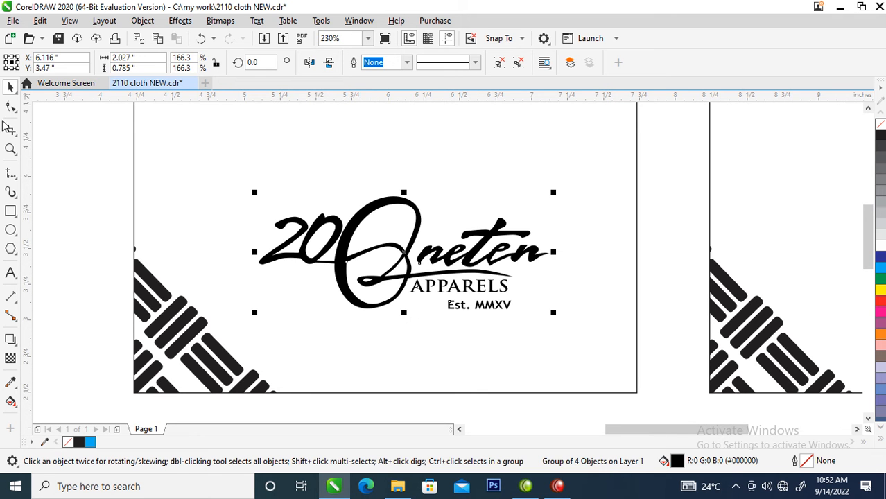
Step: Draw a flowing Bézier curve about 2.62 by 0.59 inches from the logo's final letter n, beneath the logo, to the corner pattern
{"action": "left_click", "coordinate": [12, 177]}
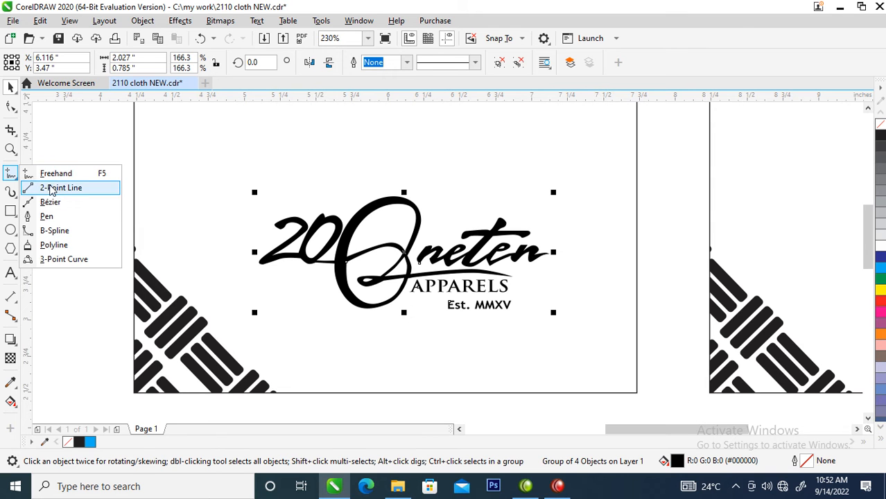
{"action": "left_click", "coordinate": [46, 202]}
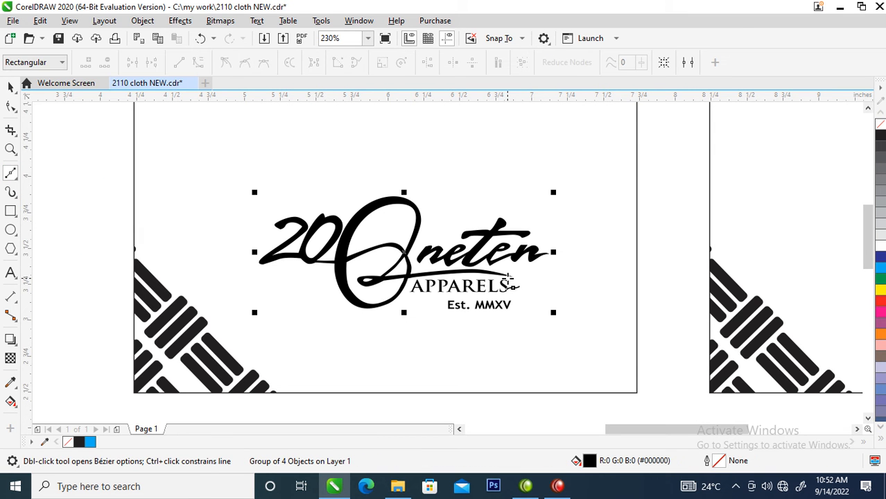
{"action": "left_click", "coordinate": [548, 254]}
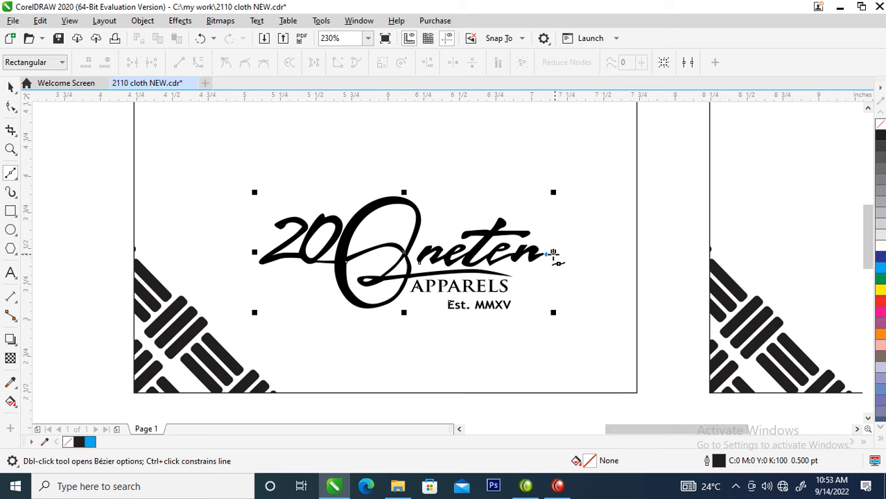
{"action": "left_click_drag", "start_coordinate": [576, 263], "coordinate": [582, 274]}
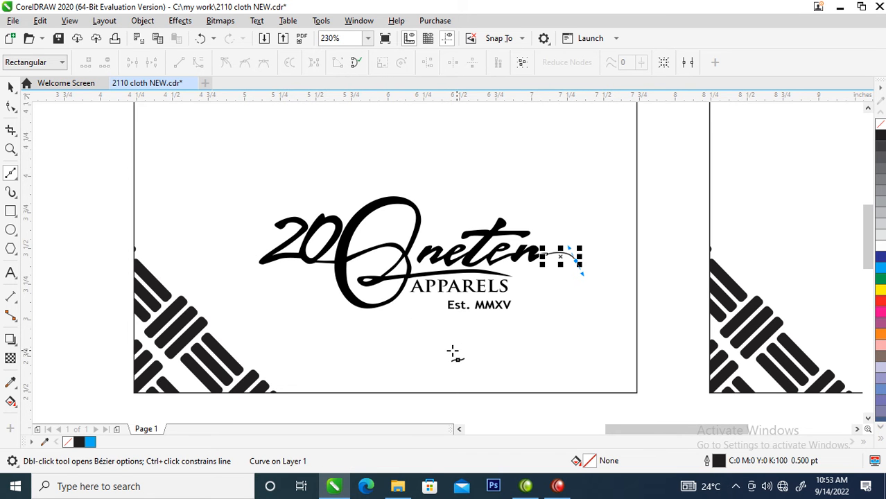
{"action": "left_click_drag", "start_coordinate": [490, 338], "coordinate": [396, 333]}
{"action": "left_click_drag", "start_coordinate": [290, 317], "coordinate": [255, 340]}
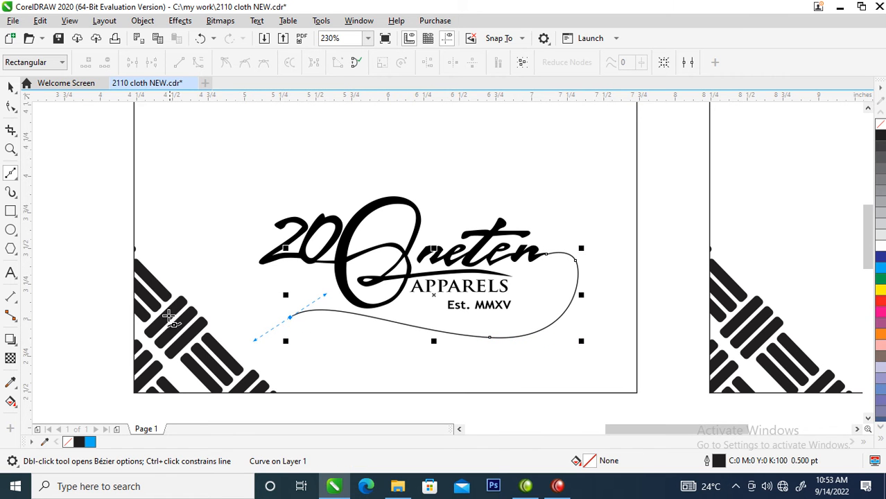
{"action": "left_click", "coordinate": [201, 321]}
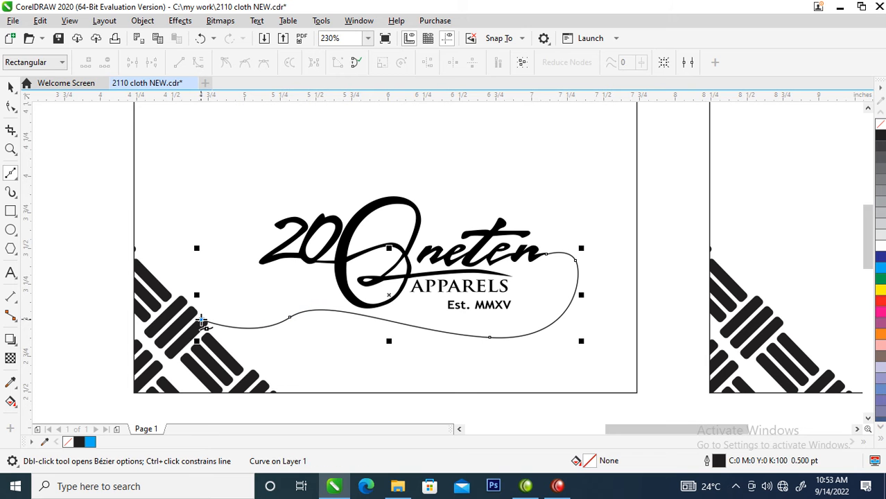
{"action": "key", "text": "space"}
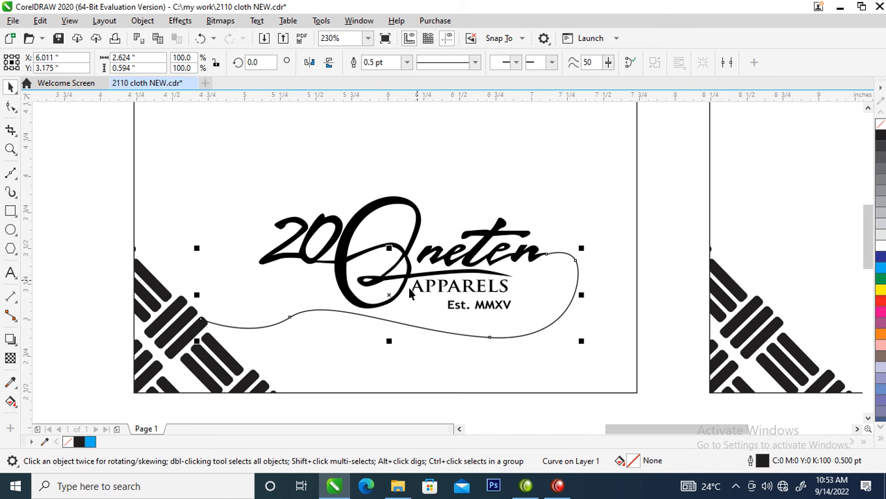
Step: Center the logo horizontally on the first card rectangle
{"action": "key", "text": "F4"}
{"action": "key", "text": "z"}
{"action": "left_click_drag", "start_coordinate": [138, 176], "coordinate": [458, 317]}
{"action": "key", "text": "space"}
{"action": "left_click", "coordinate": [565, 251], "text": "shift"}
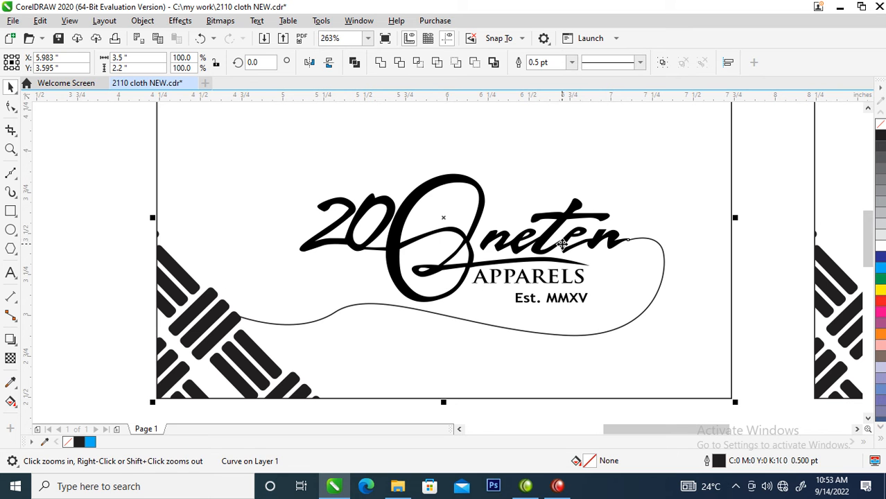
{"action": "left_click", "coordinate": [123, 160]}
{"action": "left_click", "coordinate": [402, 228]}
{"action": "left_click", "coordinate": [515, 352], "text": "shift"}
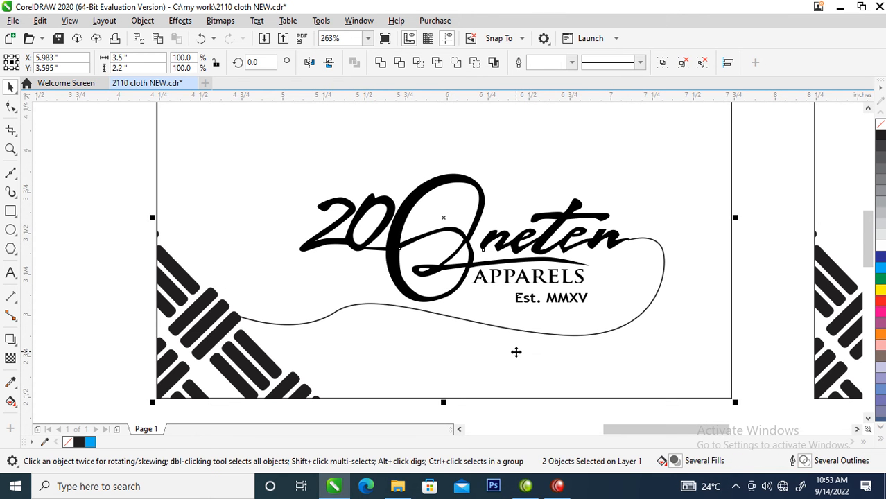
{"action": "key", "text": "c"}
Step: Move the curve leftward so its upper end meets the tail of the logo's final letter n
{"action": "left_click", "coordinate": [642, 242]}
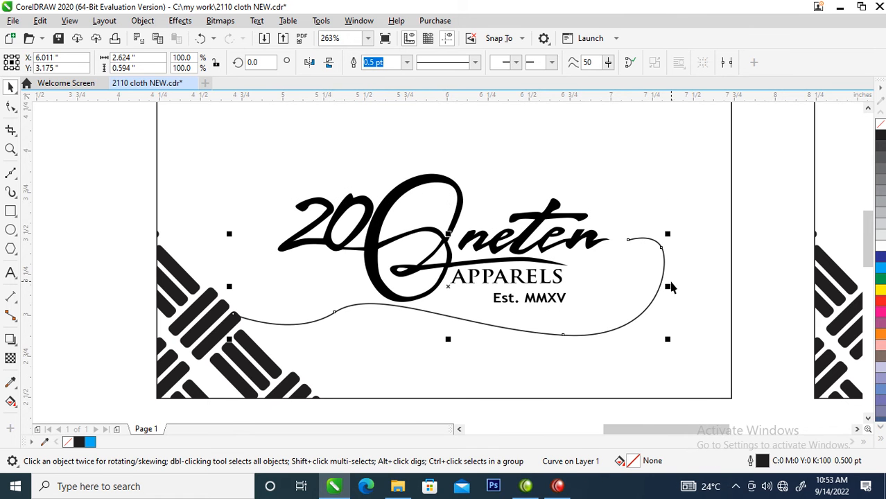
{"action": "left_click_drag", "start_coordinate": [662, 278], "coordinate": [631, 277]}
{"action": "left_click", "coordinate": [631, 277]}
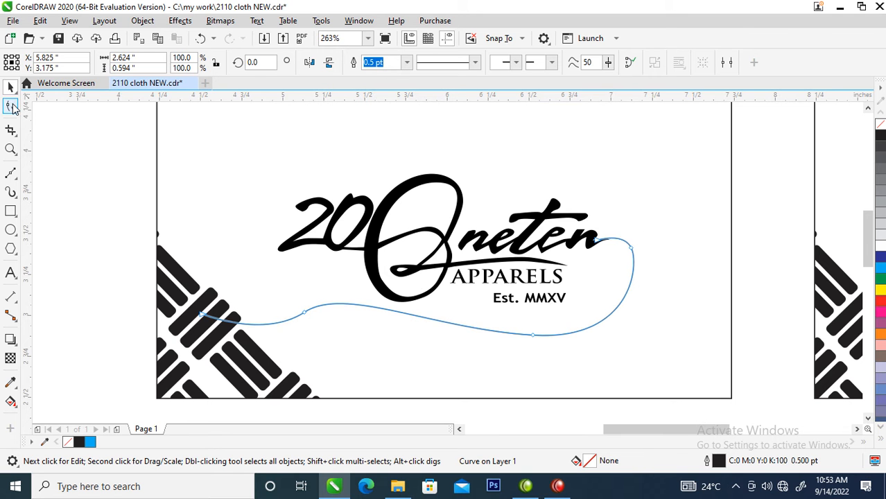
Step: Smooth the curve by adding a node on its lower-right bend and removing the surplus nodes along its length
{"action": "left_click", "coordinate": [12, 107]}
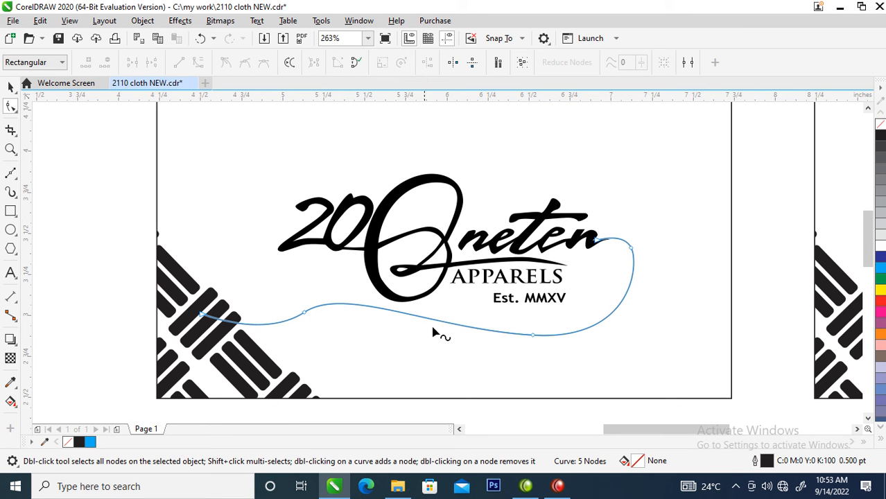
{"action": "double_click", "coordinate": [304, 313]}
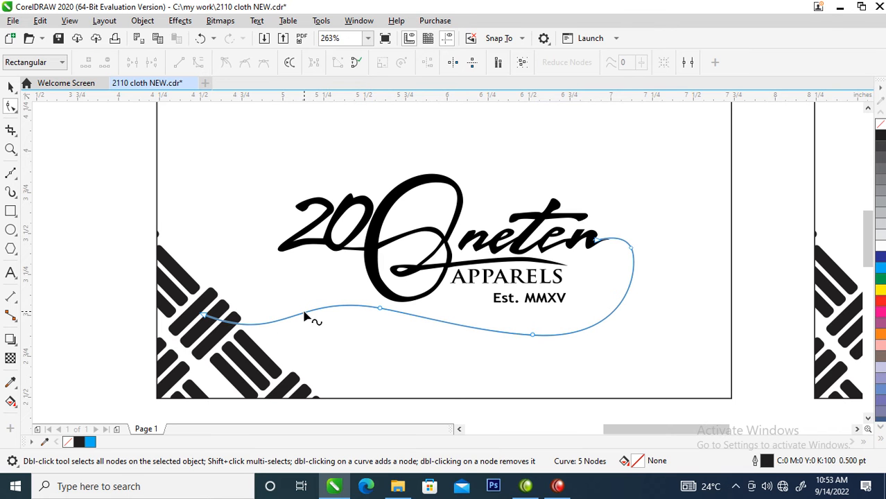
{"action": "double_click", "coordinate": [533, 337]}
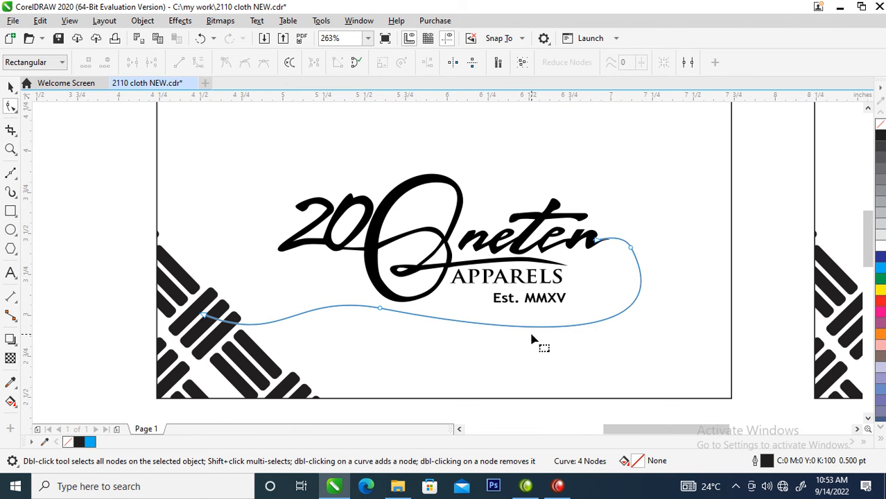
{"action": "key", "text": "ctrl+z"}
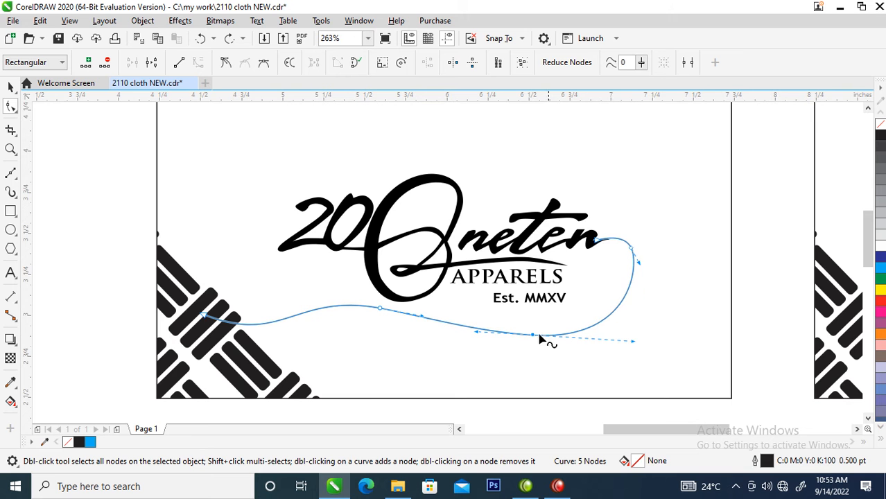
{"action": "double_click", "coordinate": [621, 308]}
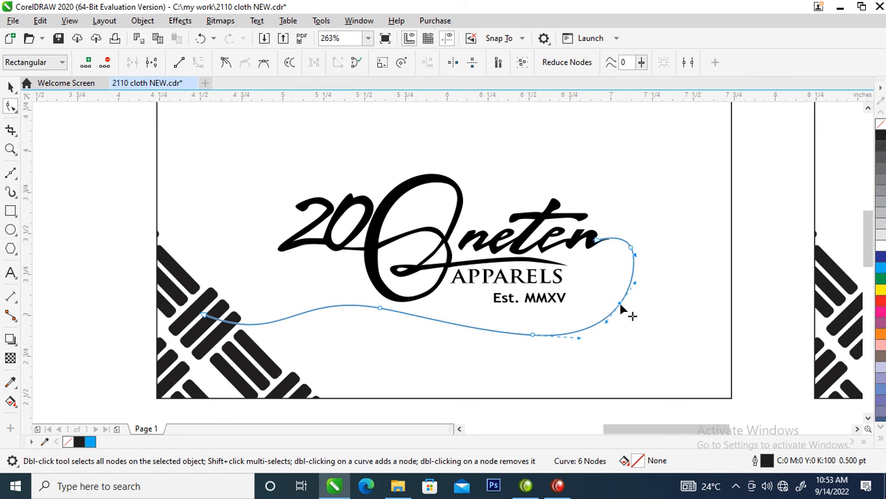
{"action": "double_click", "coordinate": [534, 337]}
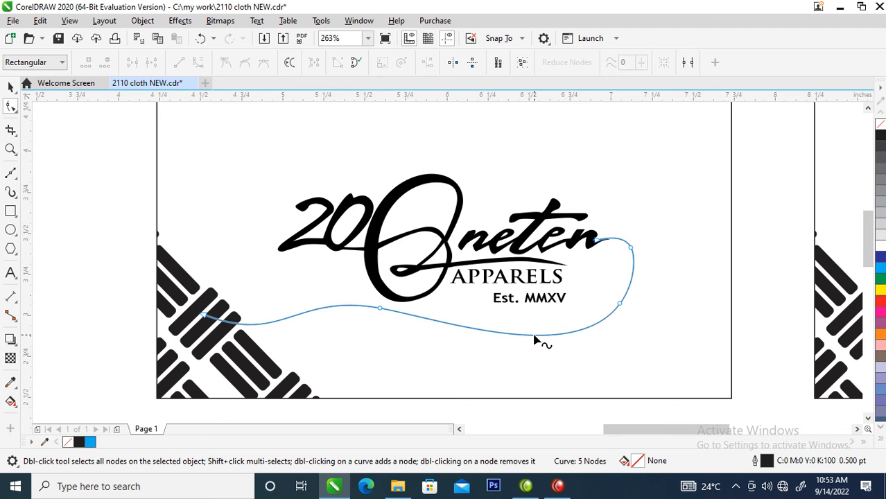
{"action": "key", "text": "space"}
{"action": "key", "text": "space"}
{"action": "double_click", "coordinate": [632, 253]}
{"action": "key", "text": "space"}
Step: Fine-tune the curve's upper end so it blends into the tail of the logo's final letter n
{"action": "key", "text": "F2"}
{"action": "left_click_drag", "start_coordinate": [516, 210], "coordinate": [594, 272]}
{"action": "left_click", "coordinate": [595, 273]}
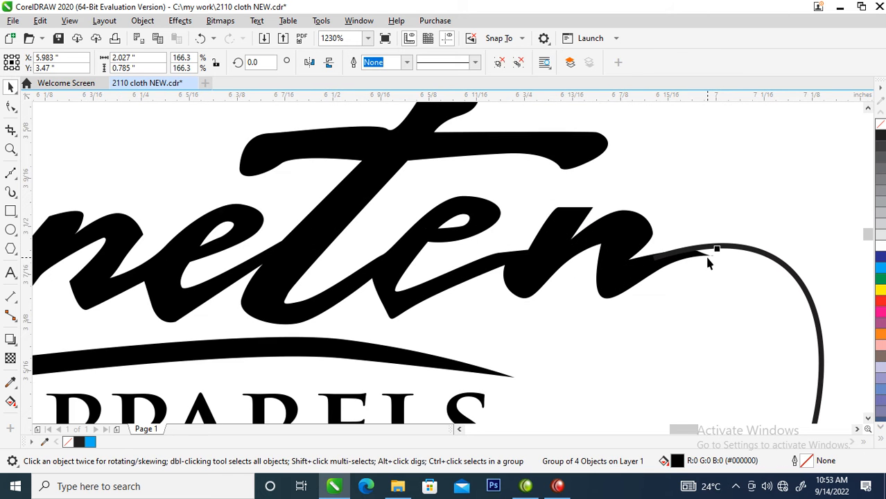
{"action": "mouse_move", "coordinate": [735, 246]}
{"action": "left_mouse_down"}
{"action": "mouse_move", "coordinate": [745, 250]}
{"action": "mouse_move", "coordinate": [734, 248]}
{"action": "left_mouse_up"}
{"action": "scroll", "coordinate": [724, 255], "scroll_direction": "down", "scroll_amount": 3}
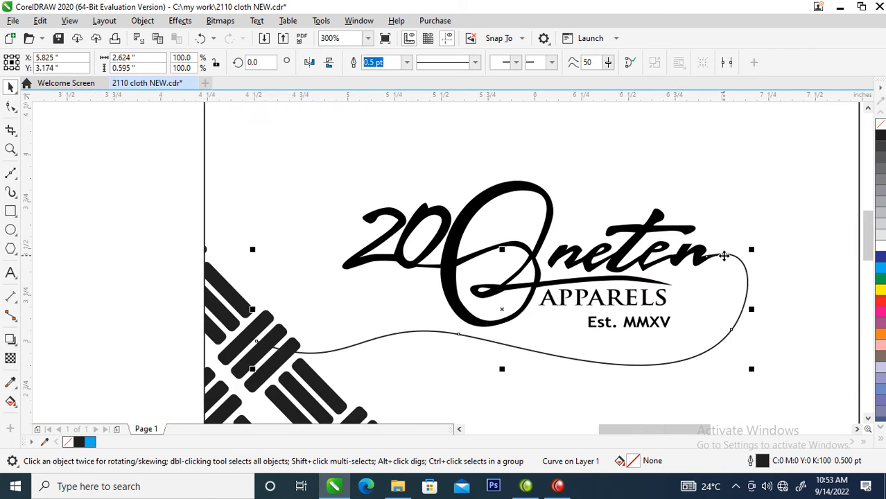
Step: Set the curve's outline to 1.5 pt with round corners and round line caps
{"action": "key", "text": "F2"}
{"action": "left_click_drag", "start_coordinate": [466, 196], "coordinate": [771, 366]}
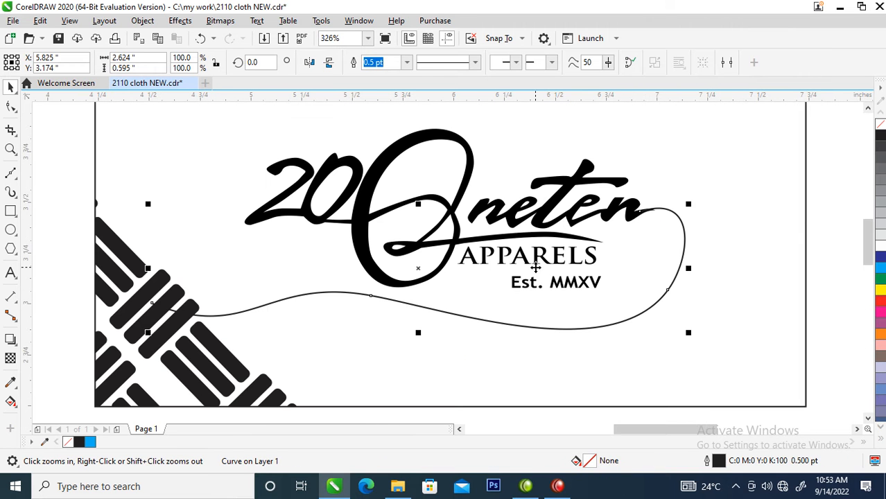
{"action": "key", "text": "F12"}
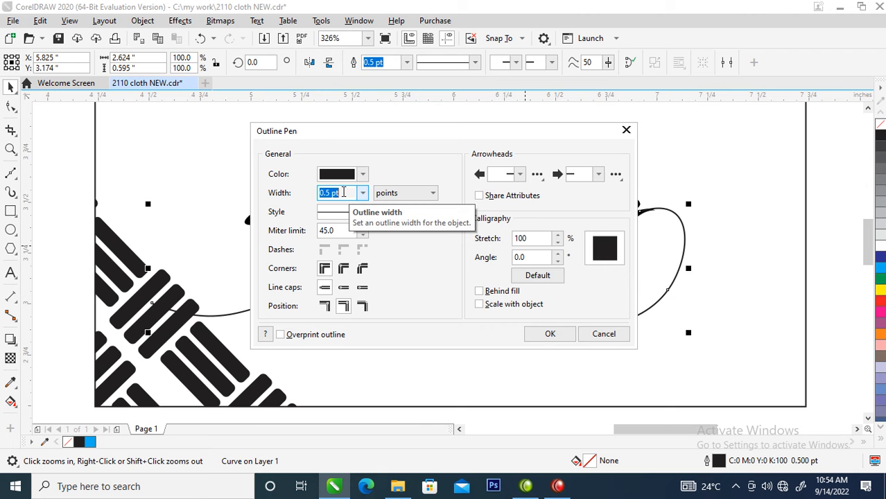
{"action": "type", "text": "3"}
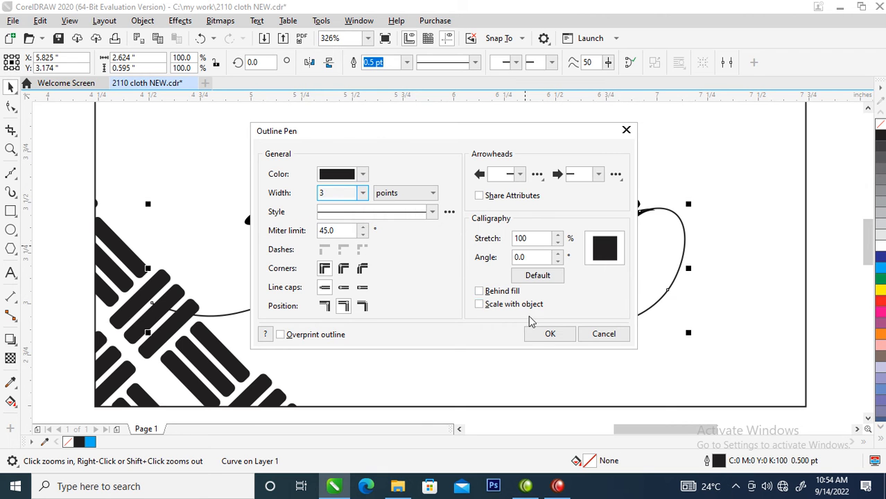
{"action": "left_click", "coordinate": [343, 268]}
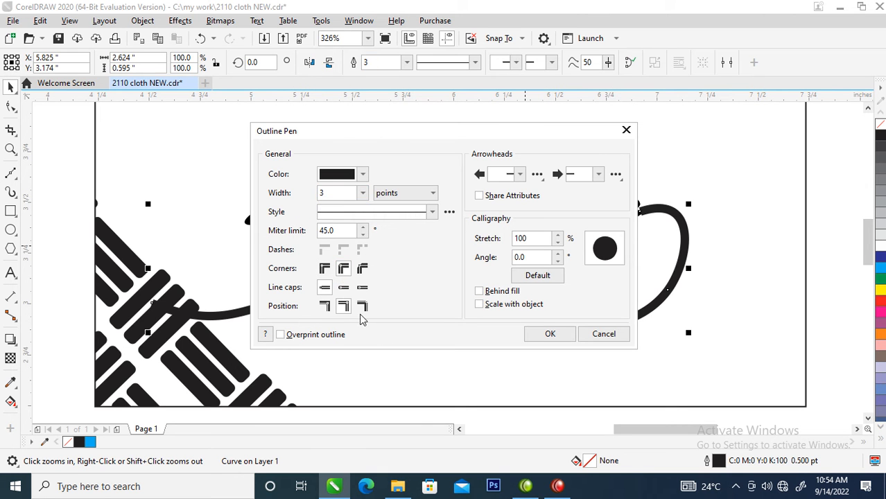
{"action": "left_click", "coordinate": [343, 287]}
{"action": "left_click_drag", "start_coordinate": [446, 135], "coordinate": [323, 197]}
{"action": "left_click_drag", "start_coordinate": [204, 254], "coordinate": [177, 258]}
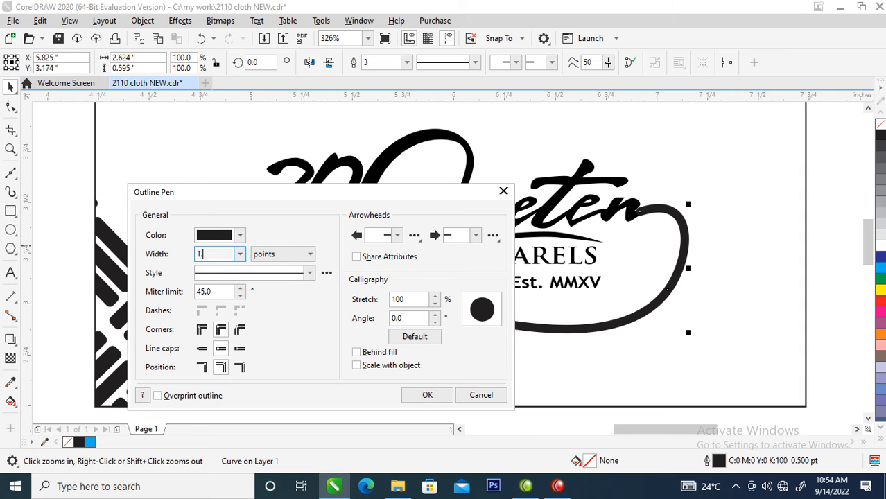
{"action": "key", "text": "Return"}
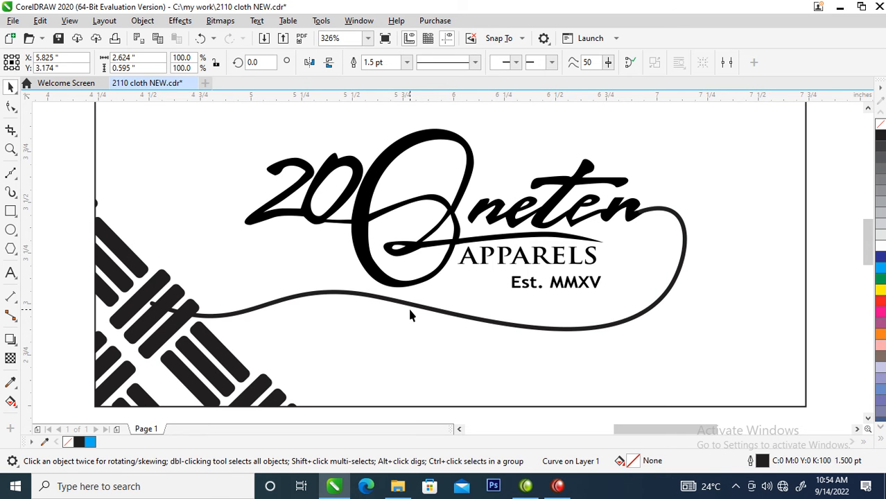
Step: Convert the curve's outline to an object and delete the outer-edge node at its lower-right bend
{"action": "left_click", "coordinate": [142, 21]}
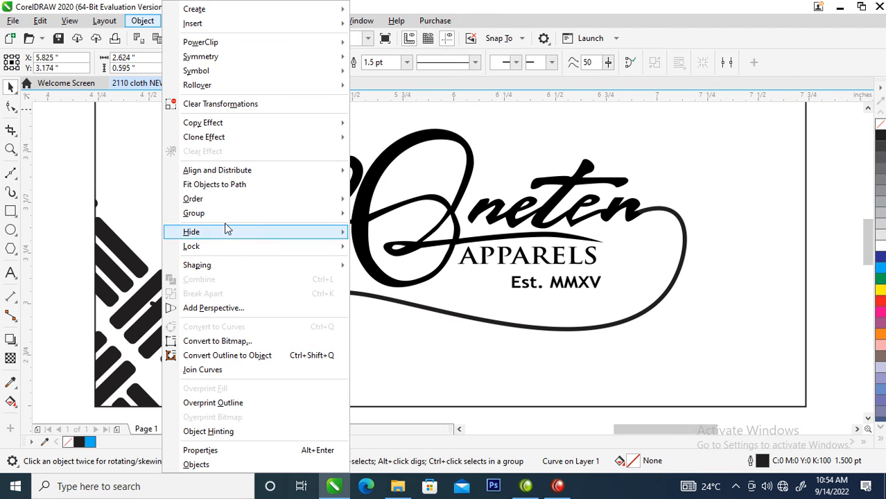
{"action": "left_click", "coordinate": [219, 358]}
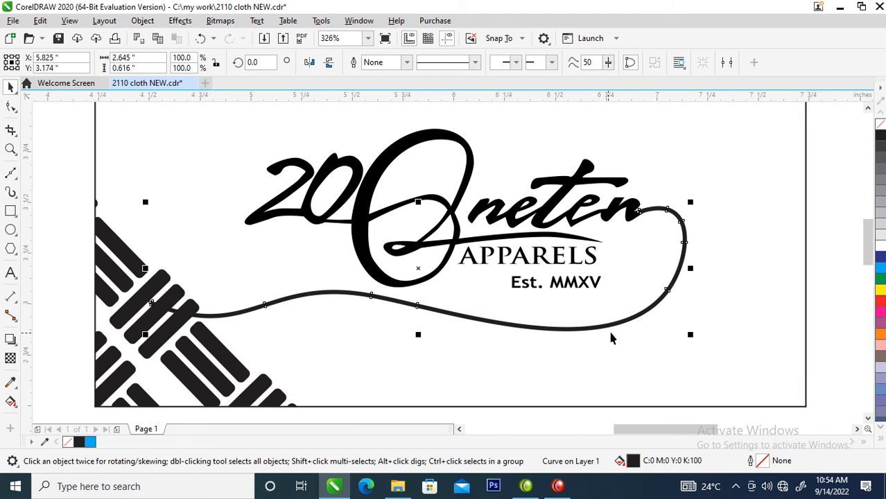
{"action": "key", "text": "z"}
{"action": "left_click_drag", "start_coordinate": [275, 176], "coordinate": [742, 402]}
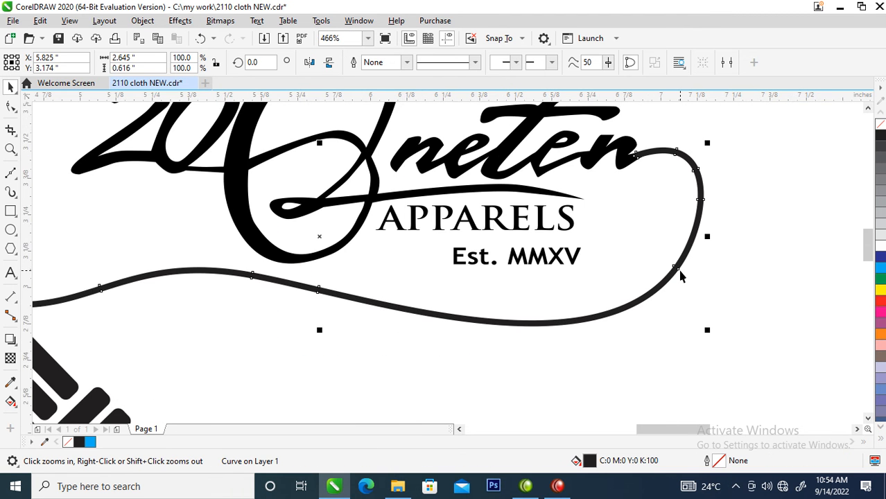
{"action": "left_click", "coordinate": [682, 271]}
{"action": "left_click", "coordinate": [677, 269]}
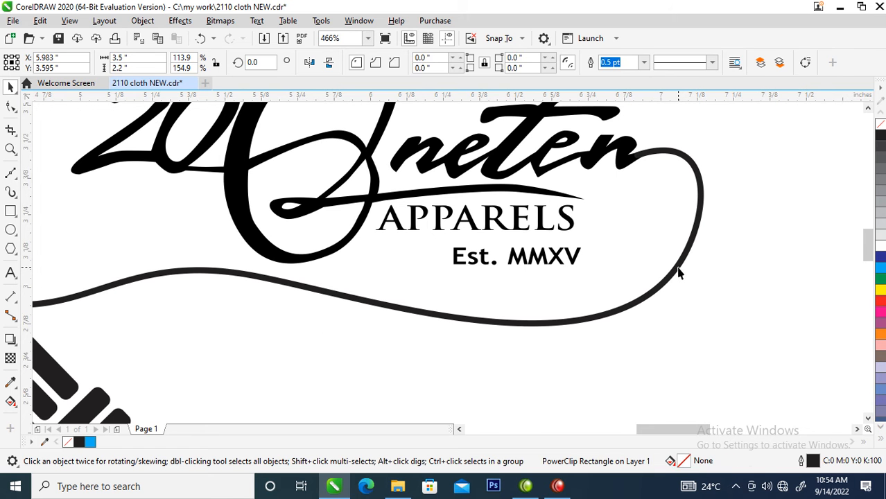
{"action": "left_click", "coordinate": [679, 269]}
{"action": "left_click", "coordinate": [679, 274]}
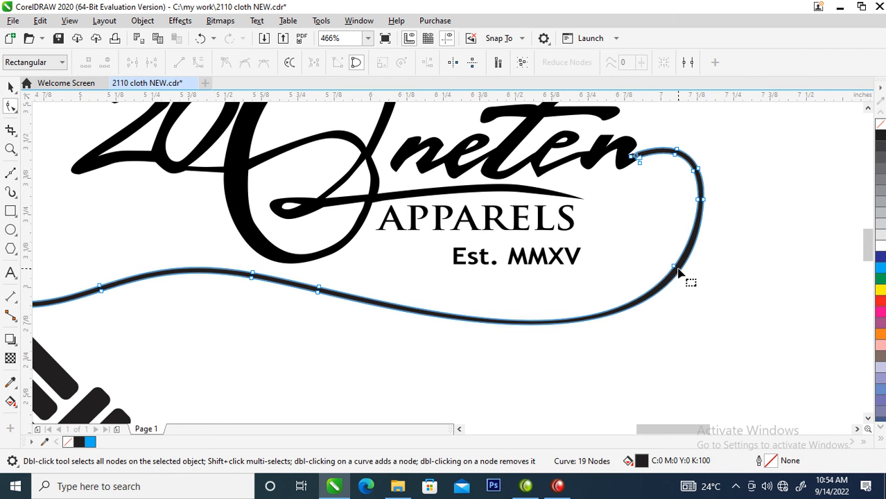
Step: Try to delete two more outer-edge nodes on the swash's right bend, and undo both deletions
{"action": "double_click", "coordinate": [702, 200]}
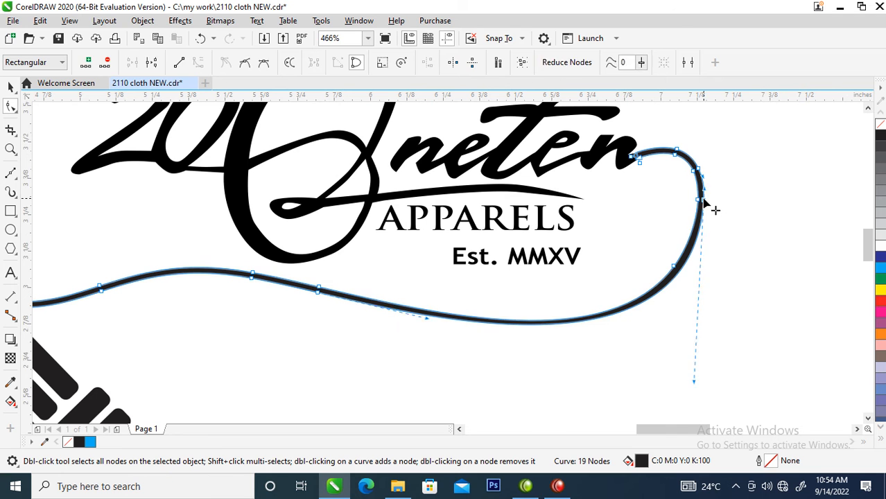
{"action": "double_click", "coordinate": [698, 172]}
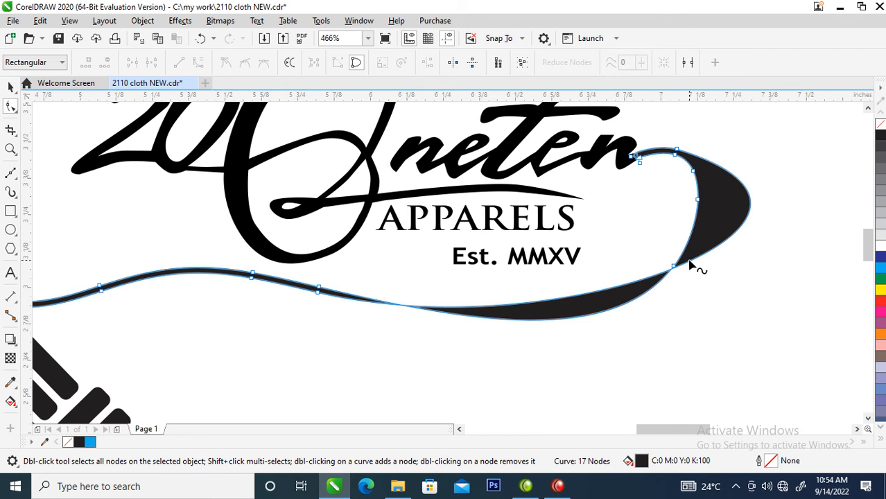
{"action": "key", "text": "ctrl+z"}
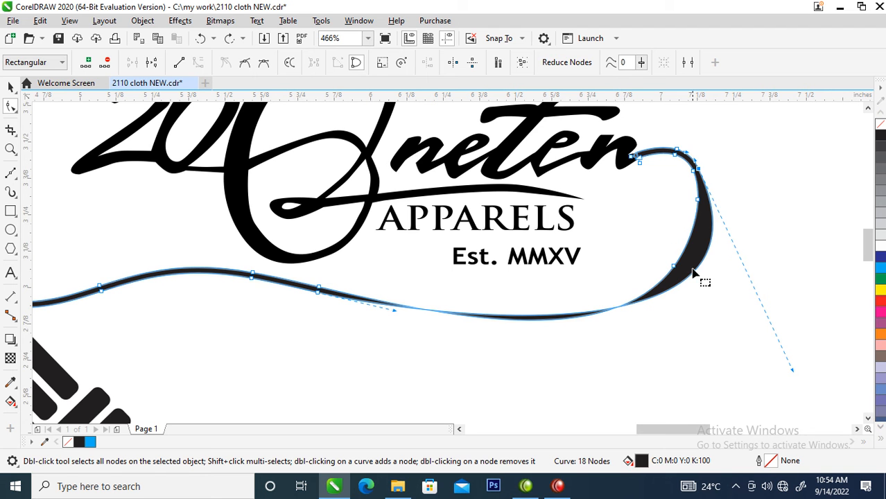
{"action": "key", "text": "ctrl+z"}
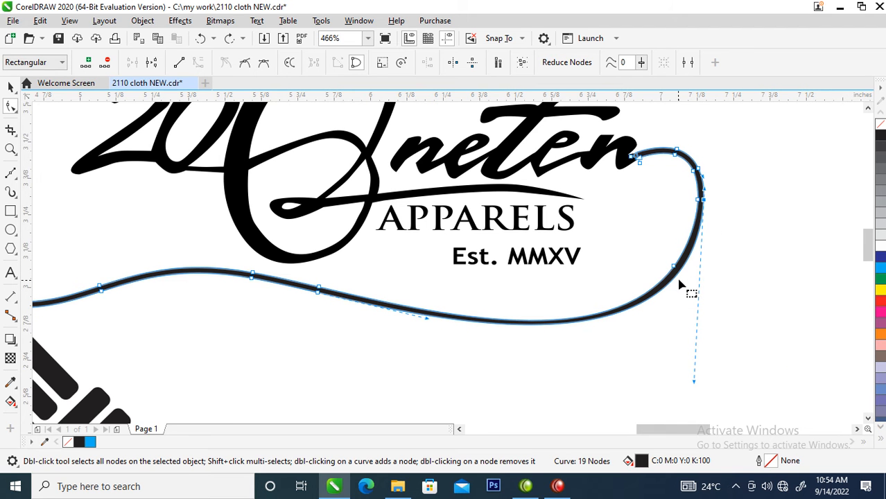
Step: Thicken the swash's right bend by adding an outer-edge node at its lower right and deleting the two outer-edge nodes above it
{"action": "left_click_drag", "start_coordinate": [678, 278], "coordinate": [680, 283]}
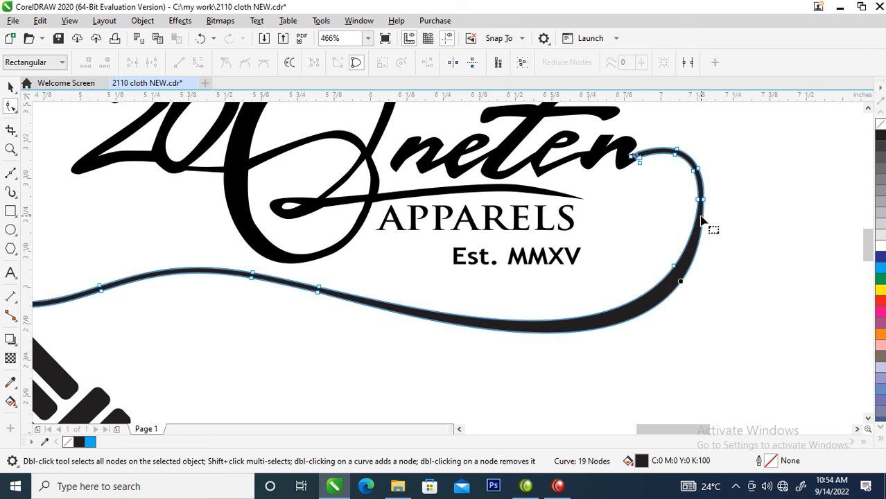
{"action": "left_click", "coordinate": [680, 284]}
{"action": "double_click", "coordinate": [704, 207]}
{"action": "key", "text": "Delete"}
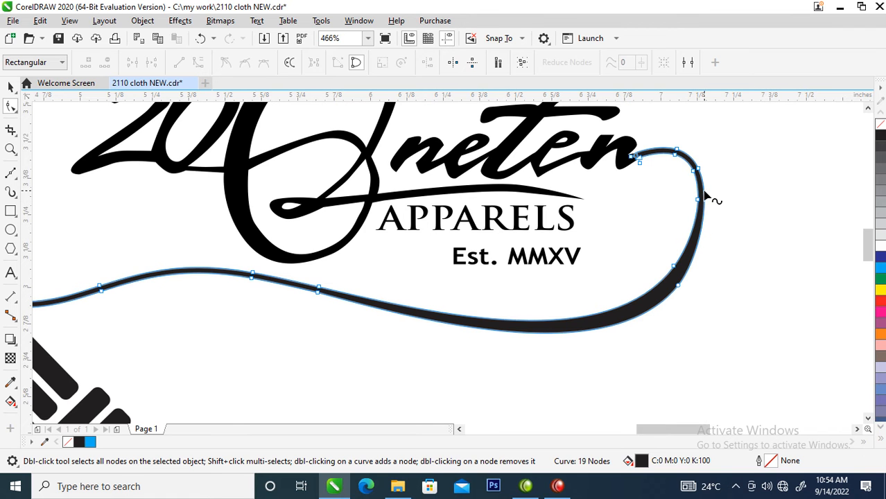
{"action": "double_click", "coordinate": [699, 170]}
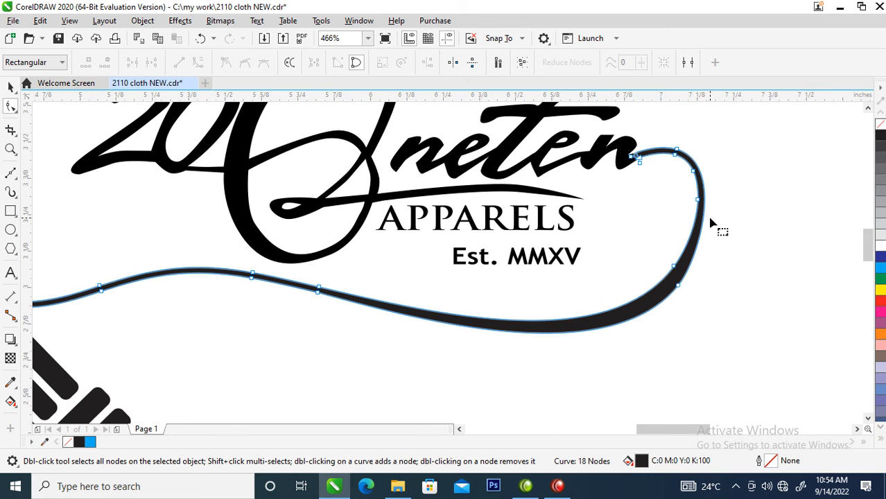
Step: Add outer-edge nodes on both sides of the swash's lower-right bend and delete the inner-edge node at the bend
{"action": "double_click", "coordinate": [697, 240]}
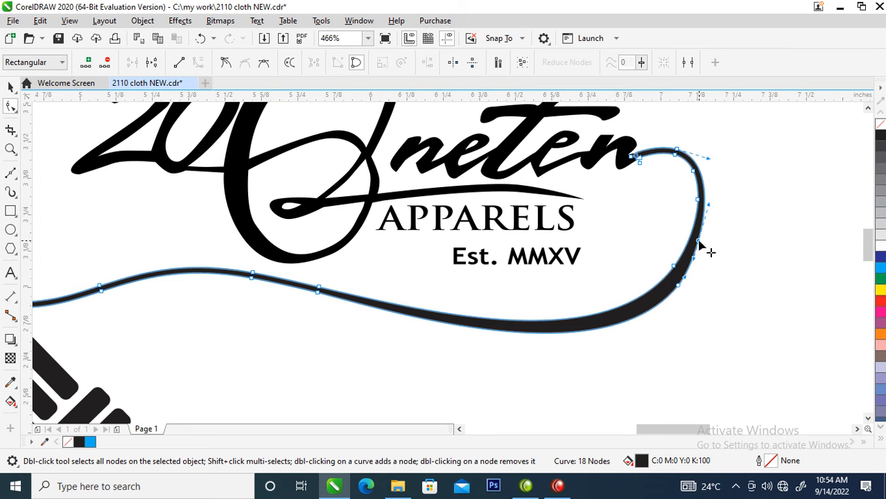
{"action": "left_click", "coordinate": [632, 323]}
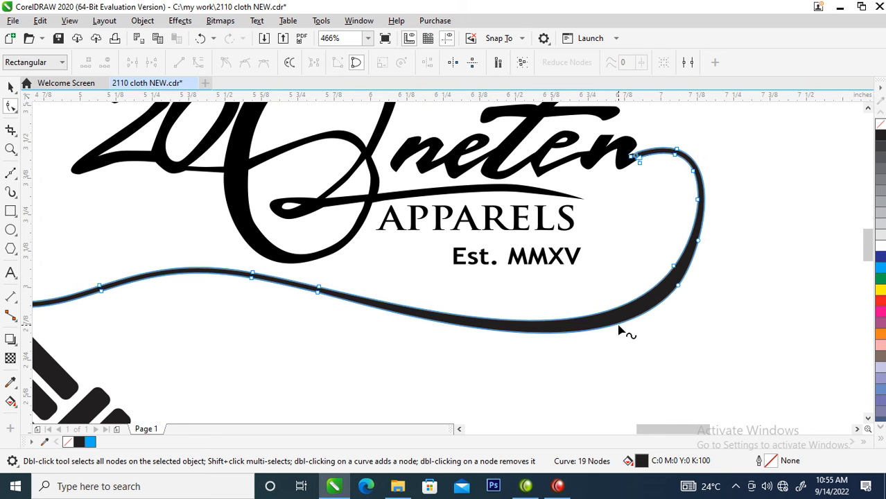
{"action": "double_click", "coordinate": [615, 329]}
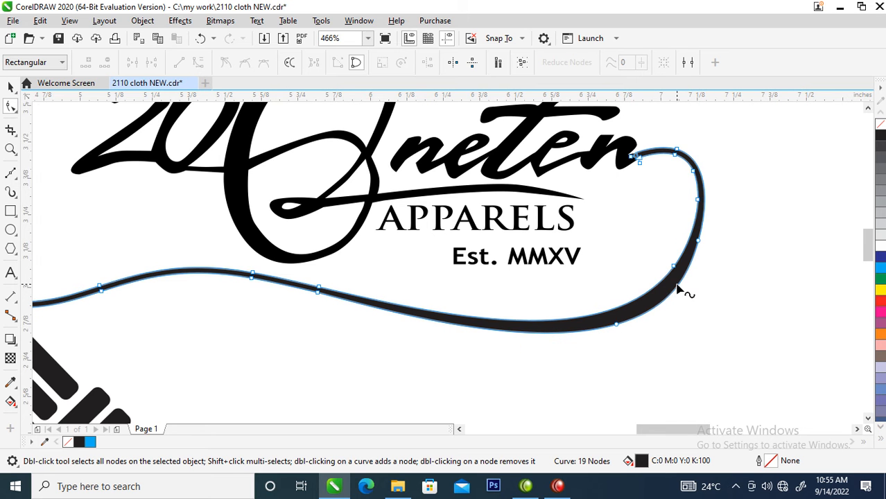
{"action": "key", "text": "space"}
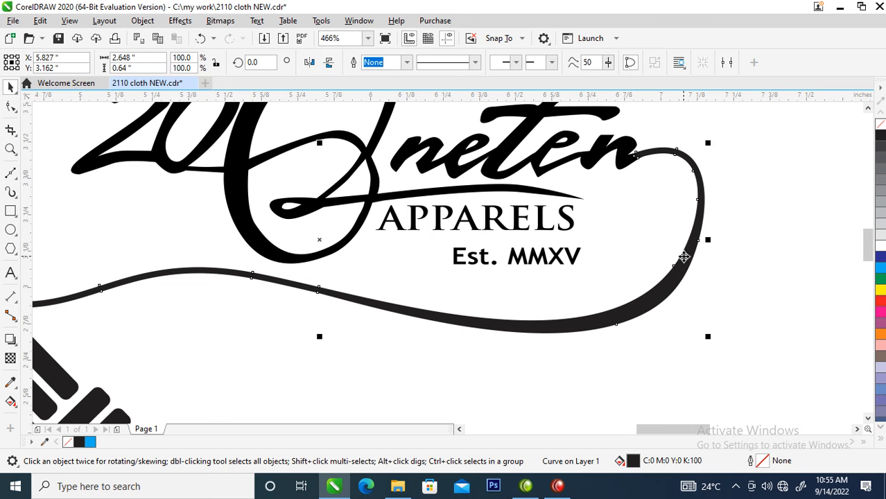
{"action": "key", "text": "space"}
{"action": "double_click", "coordinate": [673, 267]}
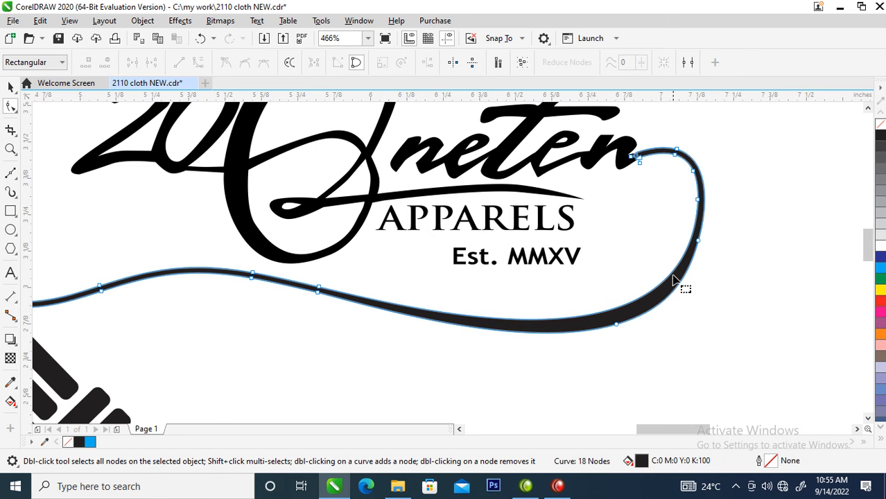
{"action": "key", "text": "space"}
Step: Draw a rectangle about 0.315 by 0.246 inches over the swash's end where it overlaps the corner bars
{"action": "scroll", "coordinate": [649, 203], "scroll_direction": "down", "scroll_amount": 3}
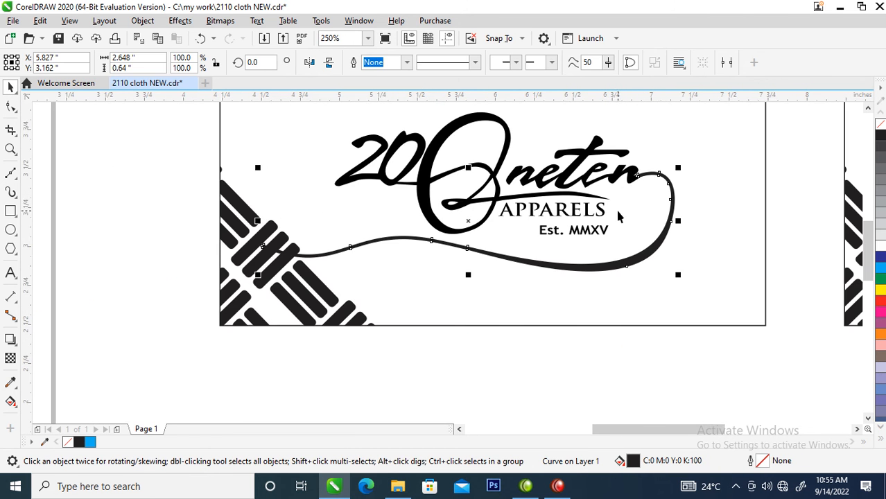
{"action": "scroll", "coordinate": [459, 216], "scroll_direction": "down", "scroll_amount": 2}
{"action": "key", "text": "z"}
{"action": "left_click_drag", "start_coordinate": [306, 142], "coordinate": [574, 268]}
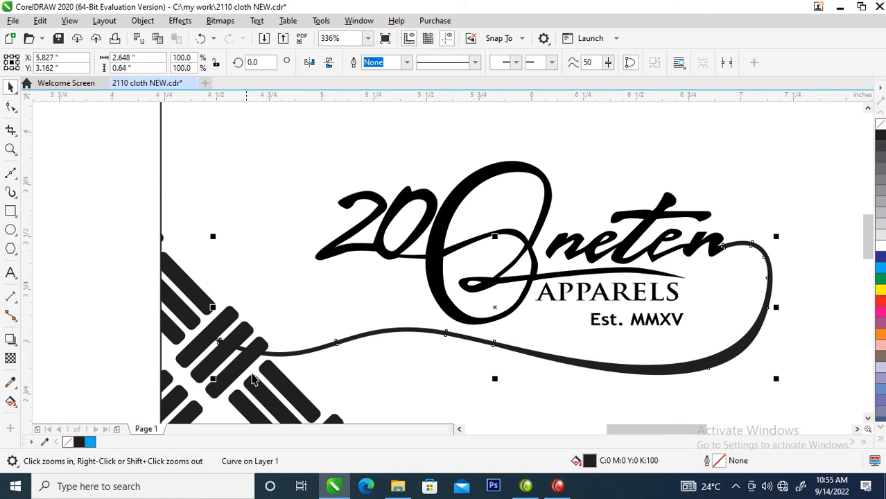
{"action": "left_click_drag", "start_coordinate": [167, 293], "coordinate": [373, 407]}
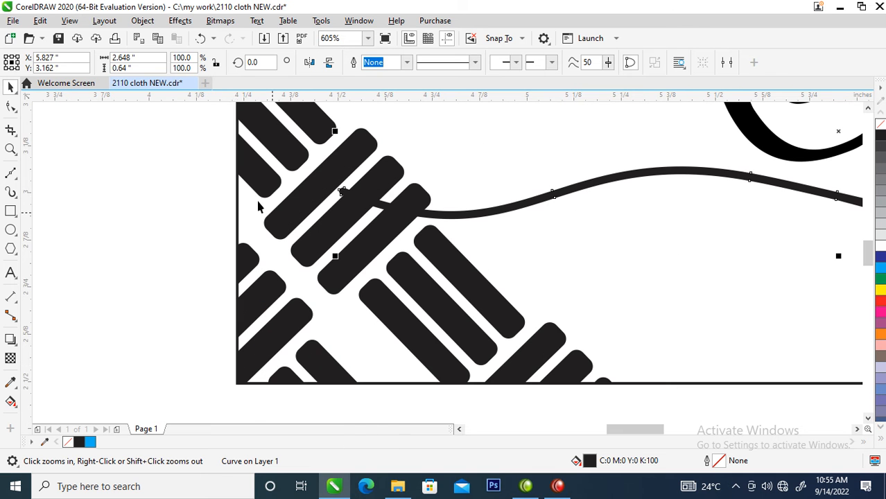
{"action": "left_click", "coordinate": [11, 212]}
{"action": "left_click_drag", "start_coordinate": [304, 154], "coordinate": [423, 247]}
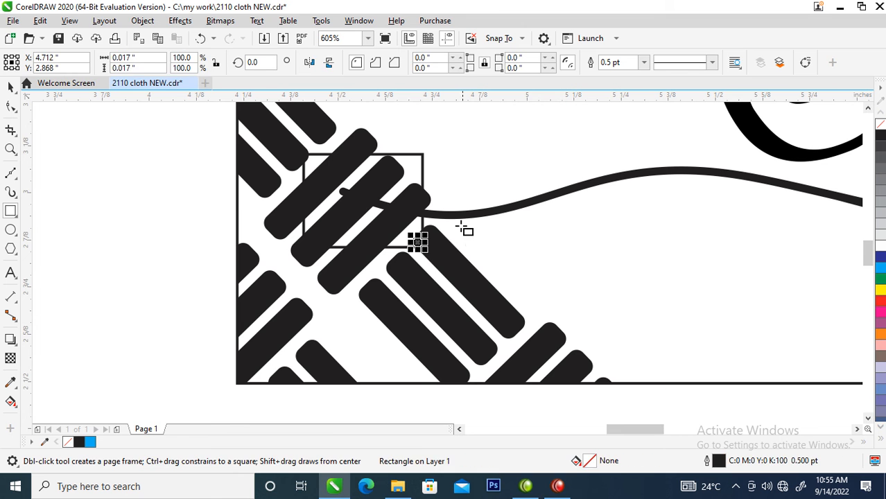
{"action": "key", "text": "space"}
{"action": "left_click", "coordinate": [460, 221]}
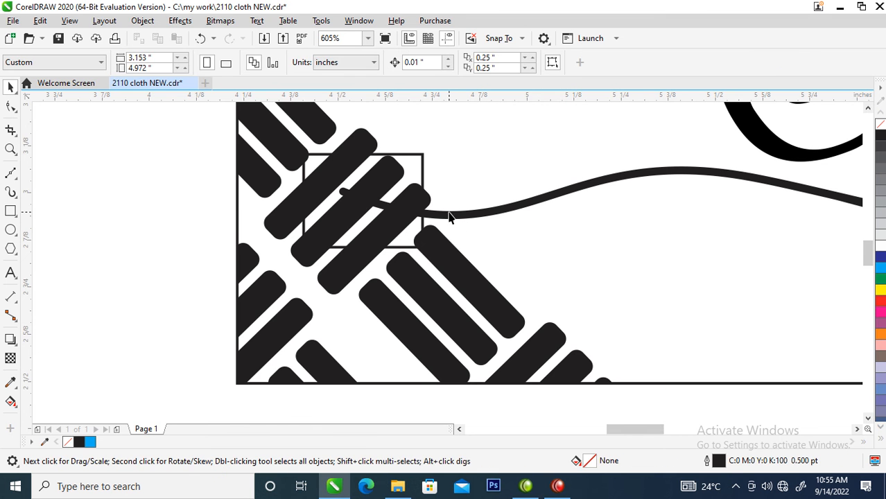
Step: Trim the overlapping end off the swash with the rectangle, and delete the rectangle
{"action": "left_click", "coordinate": [422, 161]}
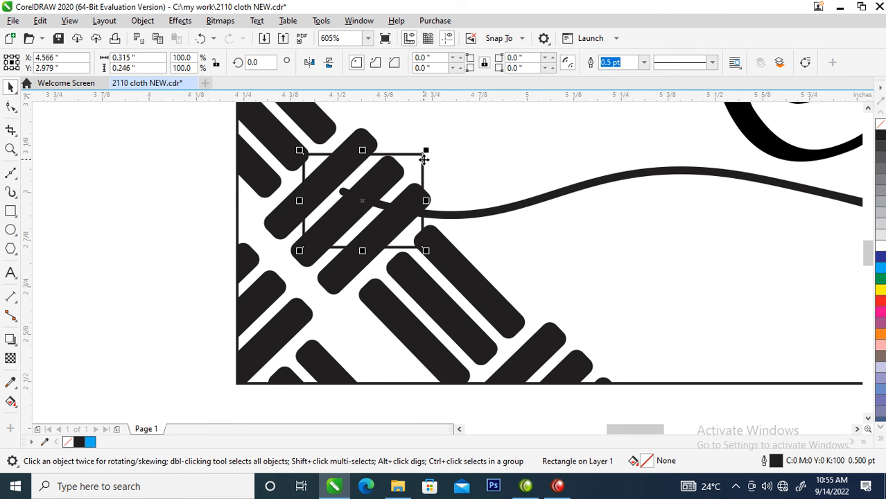
{"action": "left_click", "coordinate": [503, 216], "text": "shift"}
{"action": "left_click", "coordinate": [398, 63]}
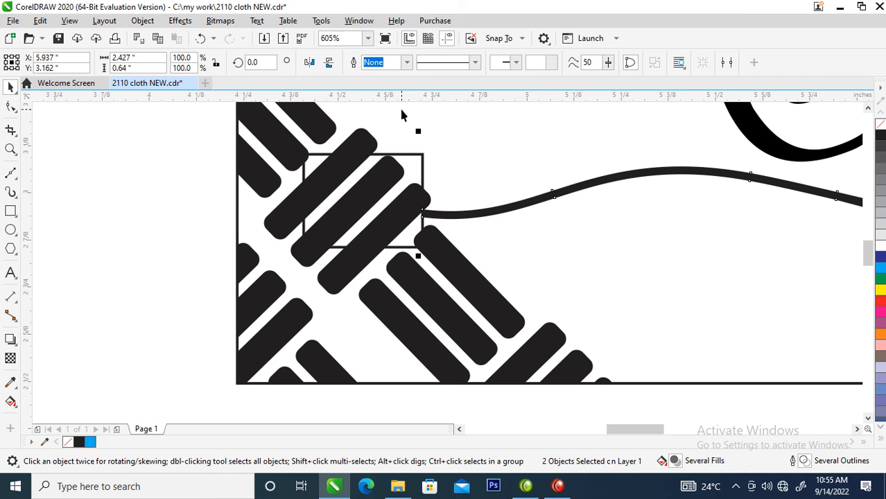
{"action": "left_click", "coordinate": [421, 163]}
{"action": "key", "text": "Delete"}
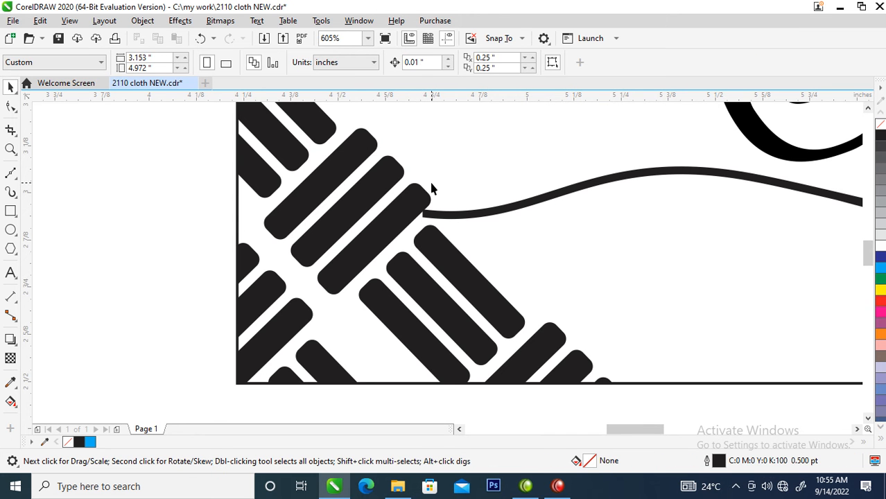
Step: Move the text block with the services and phone numbers onto the second card
{"action": "scroll", "coordinate": [431, 179], "scroll_direction": "down", "scroll_amount": 5}
{"action": "scroll", "coordinate": [428, 186], "scroll_direction": "down", "scroll_amount": 1}
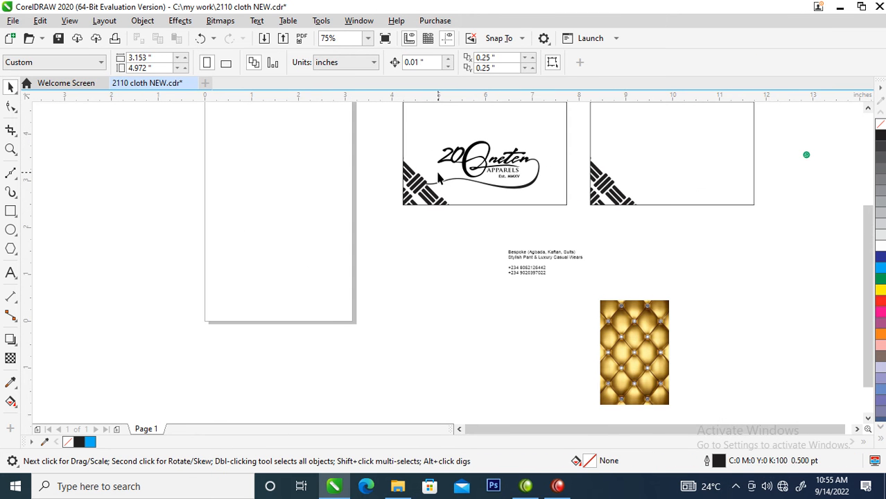
{"action": "scroll", "coordinate": [436, 169], "scroll_direction": "down", "scroll_amount": 1}
{"action": "key", "text": "z"}
{"action": "left_click_drag", "start_coordinate": [399, 124], "coordinate": [641, 225]}
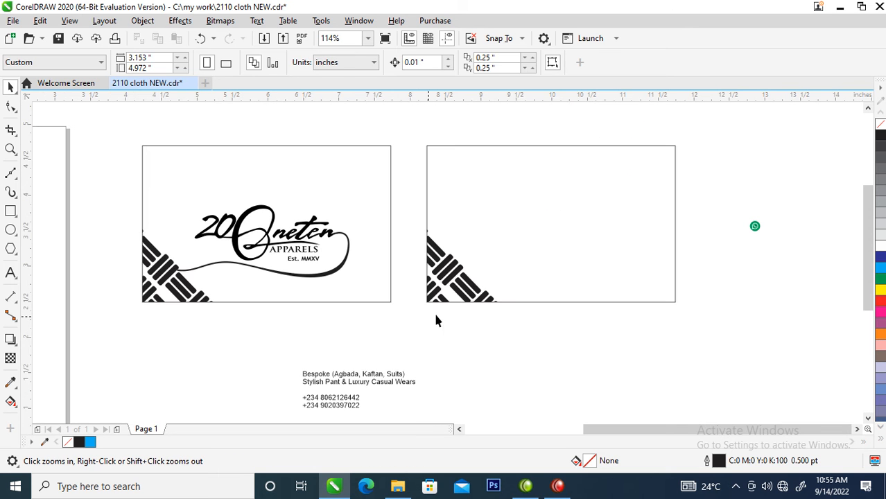
{"action": "key", "text": "space"}
{"action": "left_click", "coordinate": [334, 380]}
{"action": "left_click_drag", "start_coordinate": [334, 380], "coordinate": [532, 200]}
{"action": "left_click", "coordinate": [533, 200]}
{"action": "key", "text": "z"}
{"action": "left_click_drag", "start_coordinate": [425, 183], "coordinate": [776, 310]}
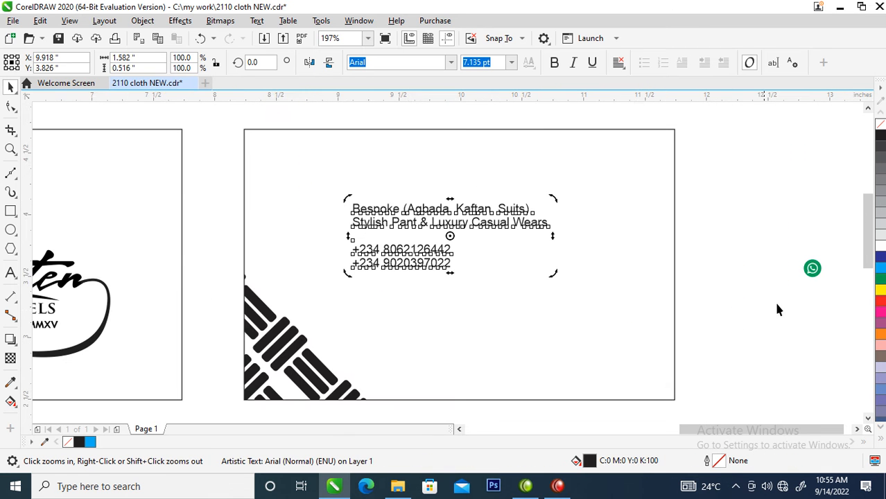
Step: Center-align the lines of the text block and move it lower on the card
{"action": "left_click", "coordinate": [623, 66]}
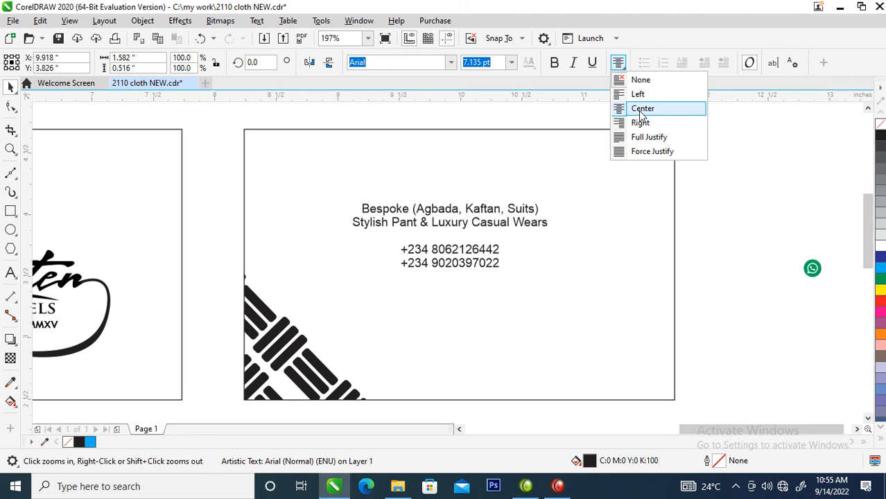
{"action": "left_click", "coordinate": [642, 109]}
{"action": "left_click_drag", "start_coordinate": [529, 225], "coordinate": [364, 258]}
Step: Cut the two service lines from the text block and paste them as a separate text object above the phone numbers
{"action": "double_click", "coordinate": [553, 286]}
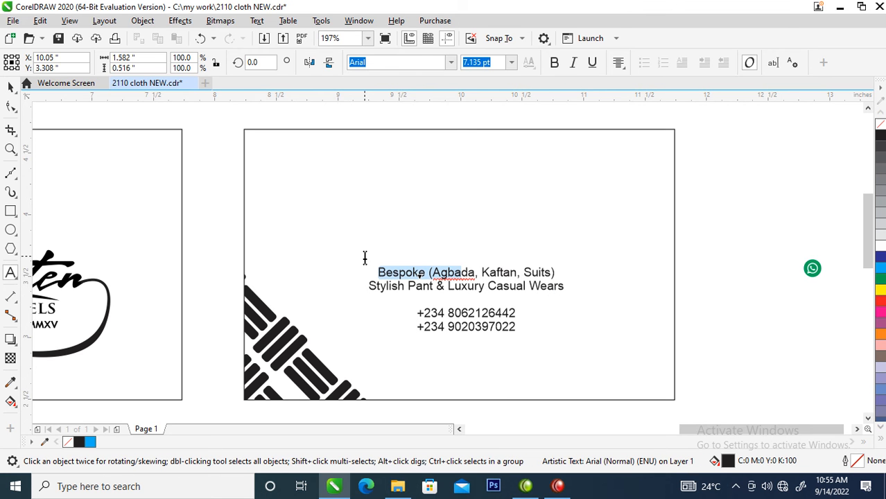
{"action": "left_click", "coordinate": [550, 284]}
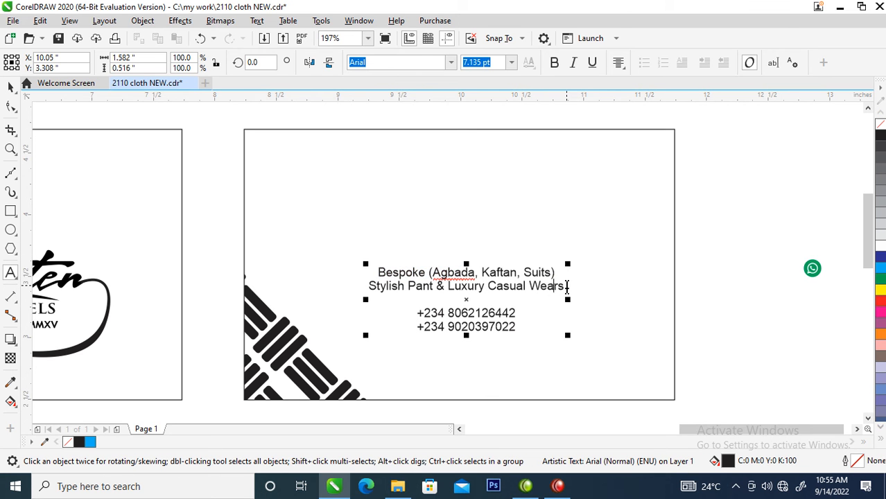
{"action": "left_click_drag", "start_coordinate": [567, 287], "coordinate": [352, 261]}
{"action": "key", "text": "ctrl+x"}
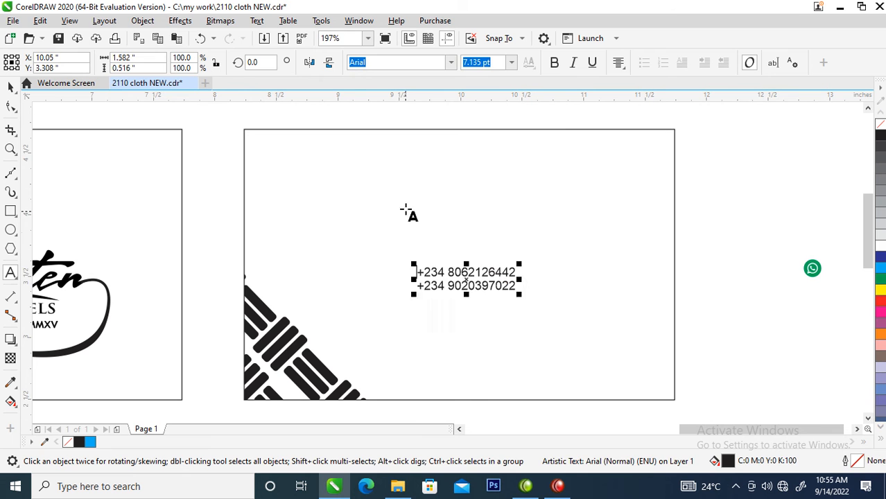
{"action": "left_click", "coordinate": [405, 201]}
{"action": "key", "text": "ctrl+v"}
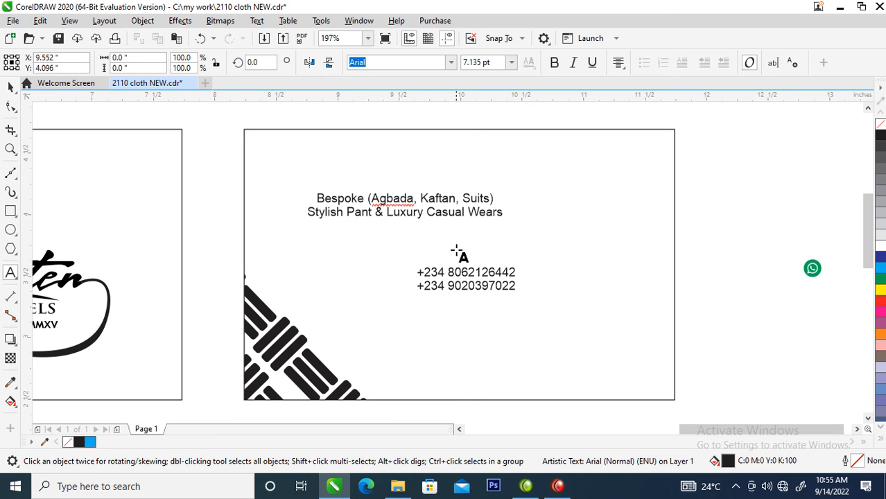
{"action": "key", "text": "ctrl+space"}
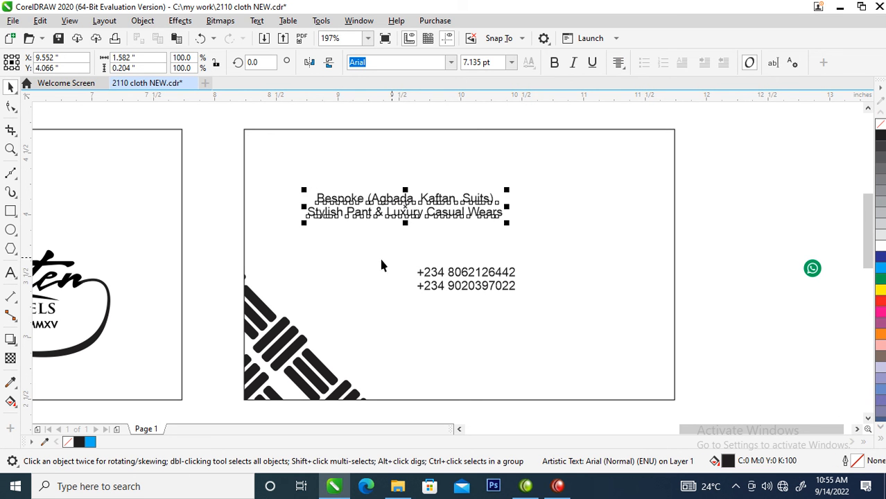
Step: Increase the line spacing and letter spacing of the two service lines
{"action": "left_click", "coordinate": [10, 107]}
{"action": "mouse_move", "coordinate": [304, 231]}
{"action": "left_mouse_down"}
{"action": "mouse_move", "coordinate": [304, 241]}
{"action": "mouse_move", "coordinate": [305, 225]}
{"action": "left_mouse_up"}
{"action": "key", "text": "space"}
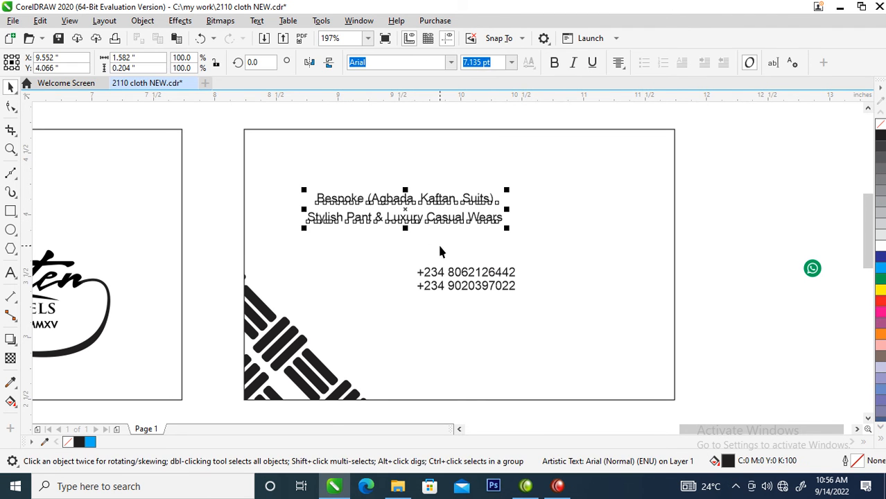
{"action": "left_click", "coordinate": [12, 107]}
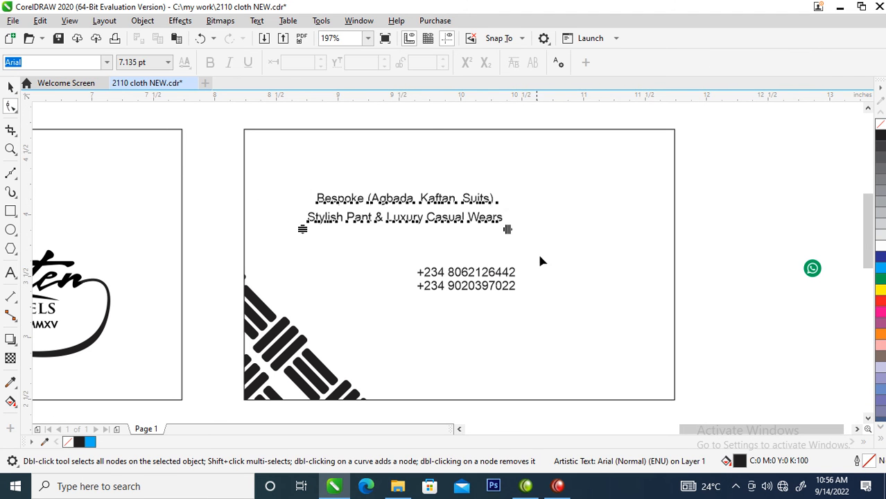
{"action": "left_click_drag", "start_coordinate": [509, 230], "coordinate": [574, 241]}
{"action": "key", "text": "space"}
Step: Move the service lines down close to the phone numbers and center them horizontally on the card
{"action": "left_click_drag", "start_coordinate": [502, 203], "coordinate": [567, 232]}
{"action": "left_click", "coordinate": [665, 242], "text": "shift"}
{"action": "key", "text": "c"}
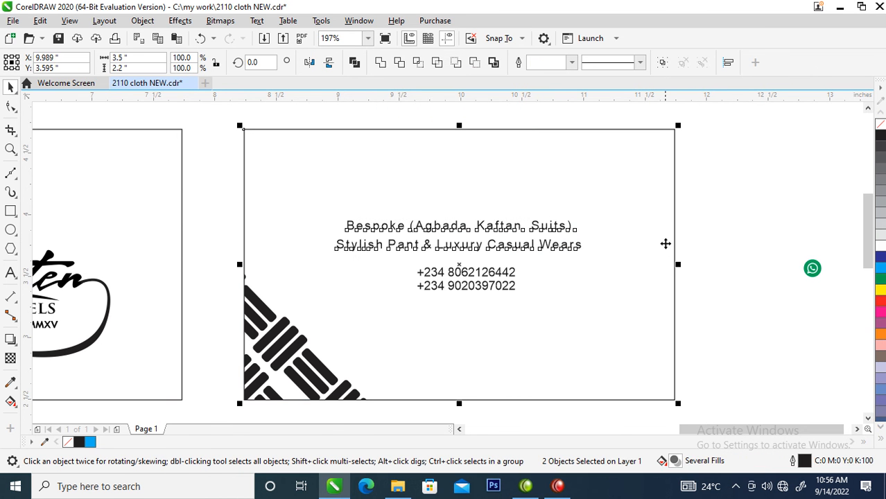
{"action": "left_click", "coordinate": [721, 254]}
Step: Place a copy of the second card's corner bar pattern in its upper-right corner
{"action": "scroll", "coordinate": [722, 254], "scroll_direction": "down", "scroll_amount": 3}
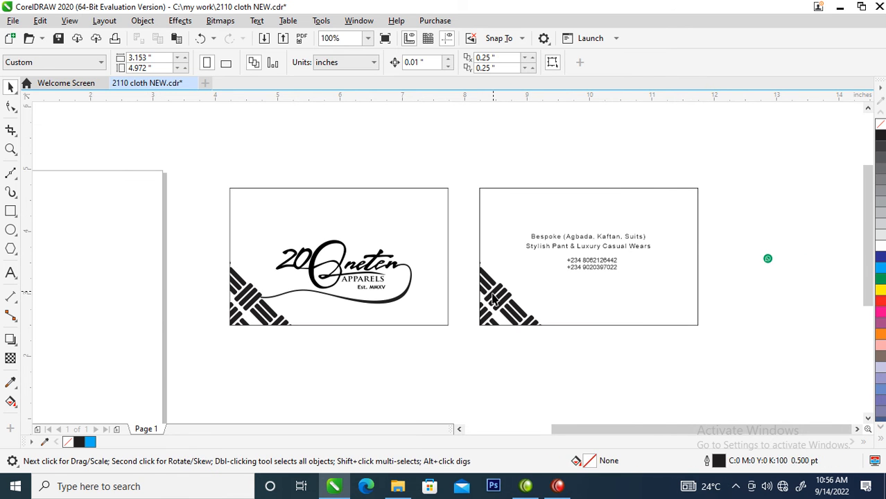
{"action": "left_click", "coordinate": [491, 308]}
{"action": "left_click_drag", "start_coordinate": [491, 309], "coordinate": [677, 186]}
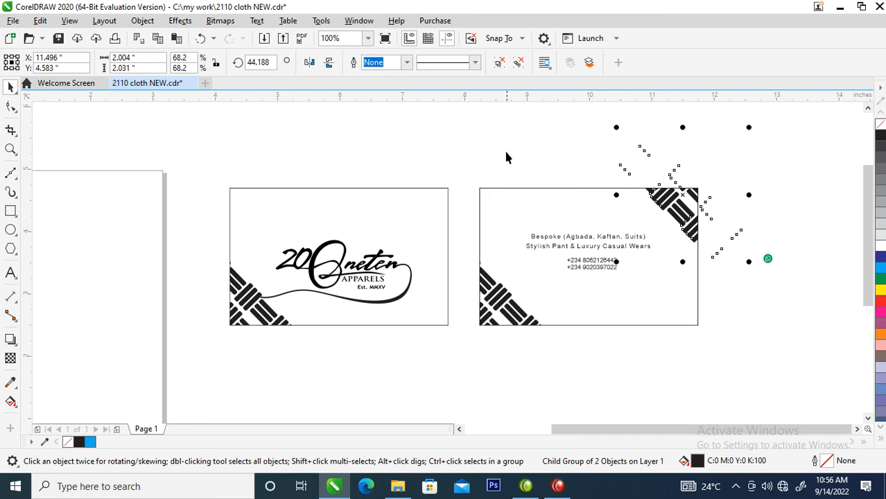
{"action": "left_click", "coordinate": [595, 291]}
Step: Insert spaces in both phone numbers so the digits after the country code are grouped three, three and four
{"action": "key", "text": "z"}
{"action": "left_click_drag", "start_coordinate": [399, 171], "coordinate": [730, 332]}
{"action": "key", "text": "F8"}
{"action": "left_click", "coordinate": [458, 282]}
{"action": "left_click", "coordinate": [440, 268]}
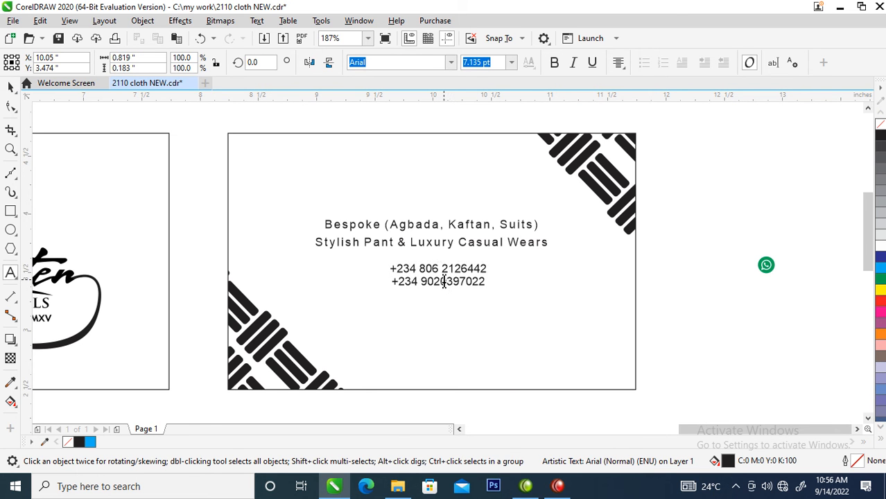
{"action": "left_click", "coordinate": [443, 282]}
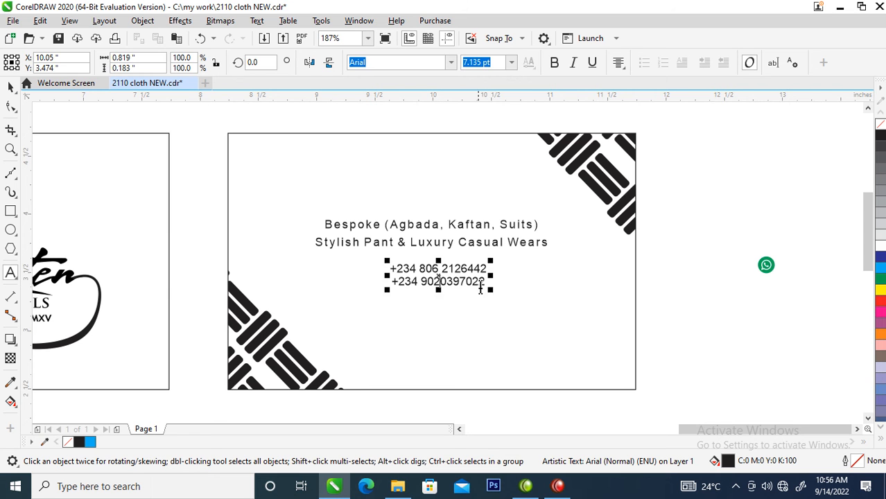
{"action": "left_click", "coordinate": [463, 282]}
{"action": "left_click", "coordinate": [461, 268]}
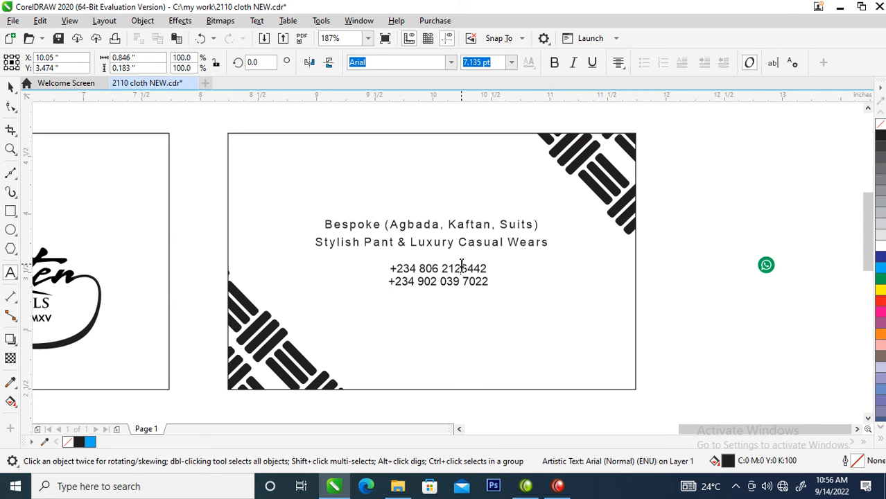
{"action": "key", "text": "ctrl+space"}
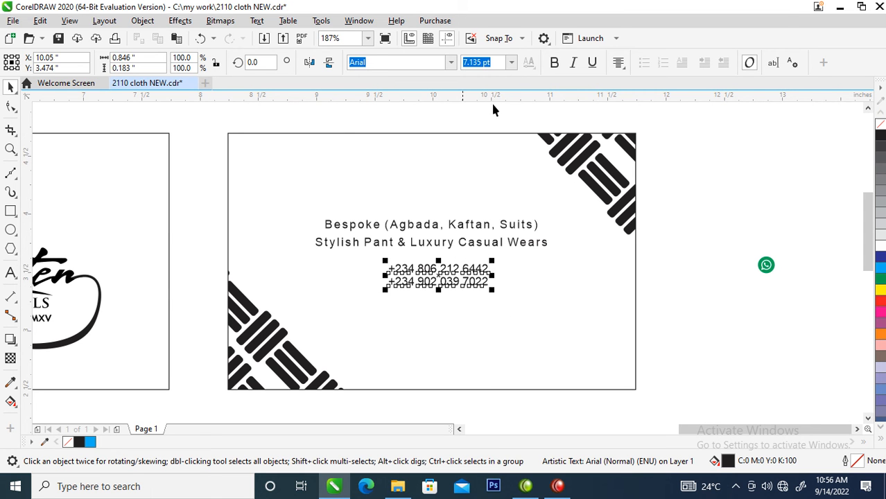
Step: Widen the letter spacing of the two phone numbers
{"action": "left_click", "coordinate": [11, 106]}
{"action": "left_click_drag", "start_coordinate": [493, 291], "coordinate": [552, 296]}
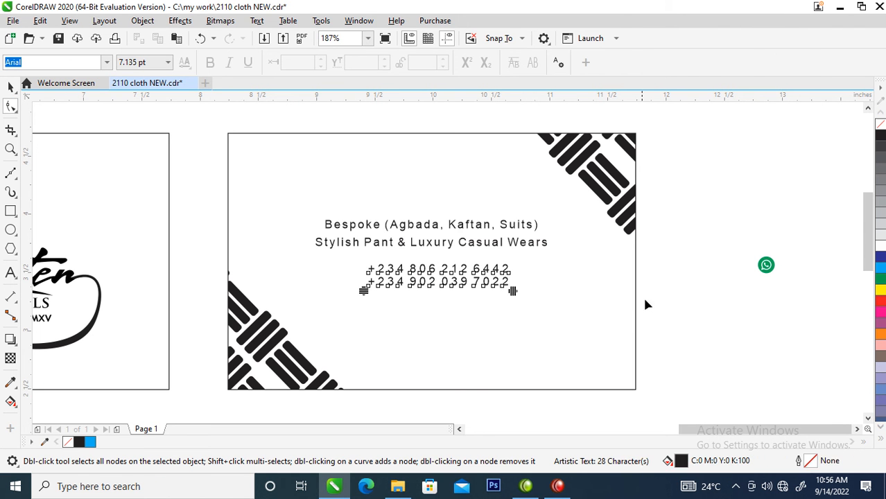
Step: Increase the line spacing between the two phone numbers and move them lower on the second card
{"action": "key", "text": "space"}
{"action": "left_click_drag", "start_coordinate": [365, 292], "coordinate": [360, 295]}
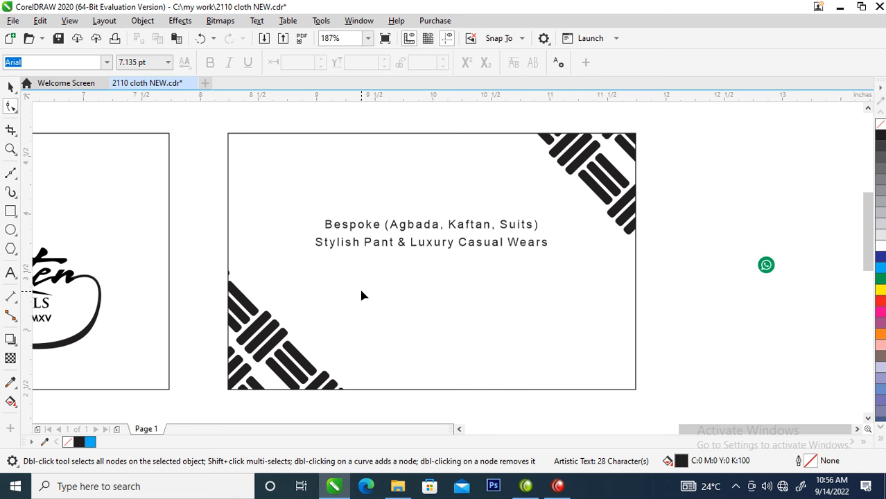
{"action": "key", "text": "space"}
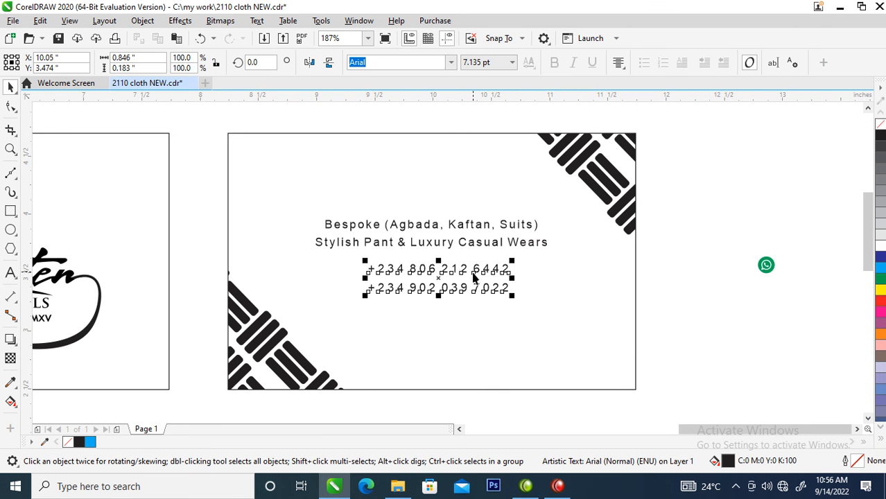
{"action": "left_click_drag", "start_coordinate": [478, 271], "coordinate": [478, 313]}
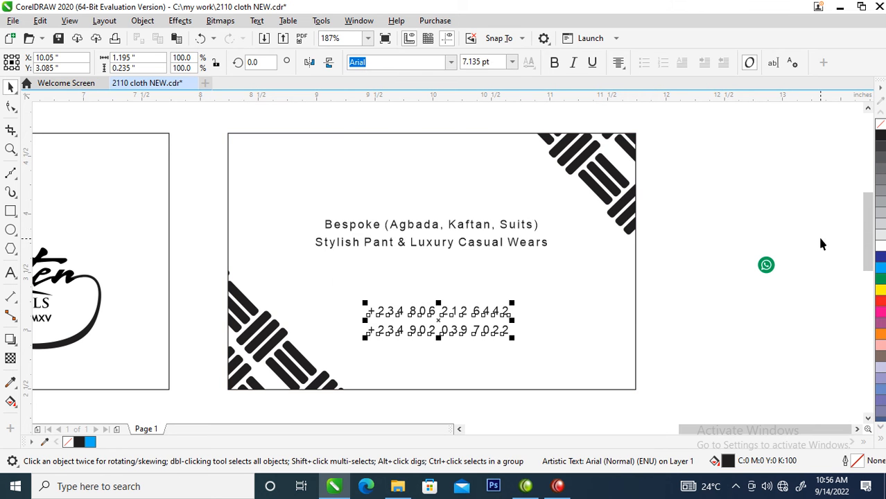
Step: Place the WhatsApp icon on the second card just above the two phone numbers
{"action": "left_click_drag", "start_coordinate": [761, 261], "coordinate": [446, 294]}
{"action": "key", "text": "z"}
{"action": "left_click_drag", "start_coordinate": [332, 253], "coordinate": [583, 361]}
Step: Recolor the WhatsApp icon's green circle black
{"action": "double_click", "coordinate": [434, 177]}
{"action": "double_click", "coordinate": [468, 175]}
{"action": "left_click", "coordinate": [428, 228]}
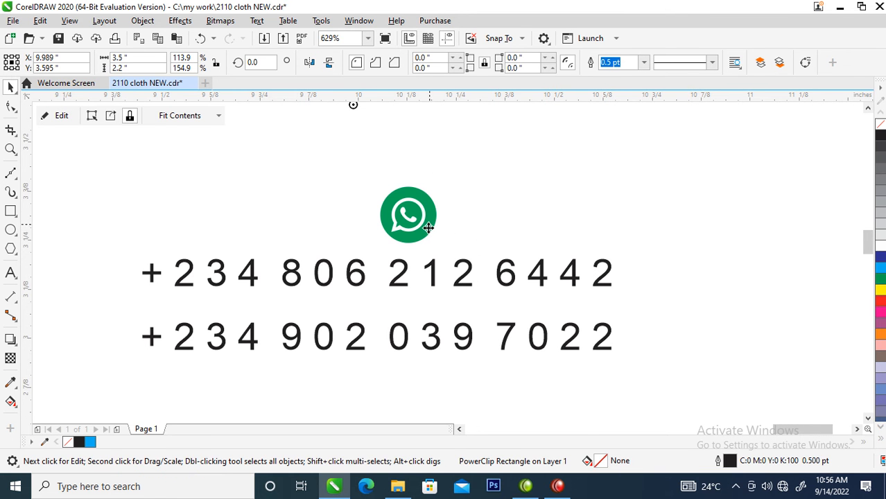
{"action": "left_click", "coordinate": [431, 223]}
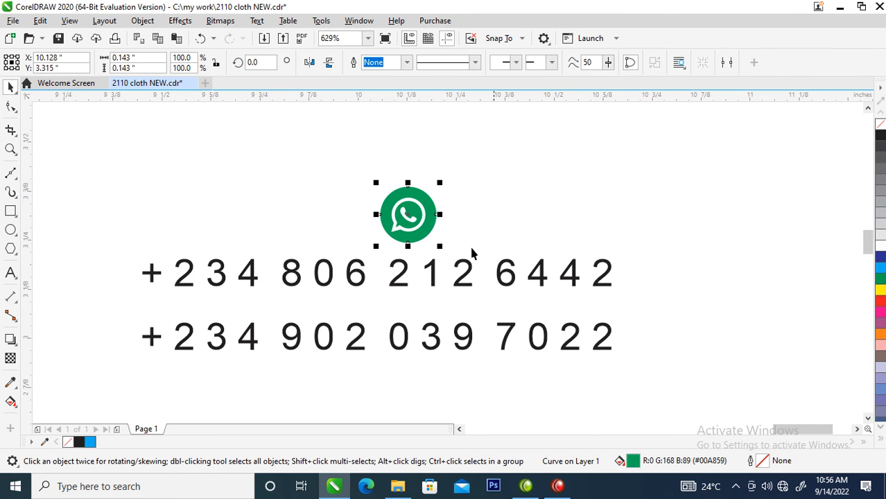
{"action": "left_click", "coordinate": [879, 137]}
{"action": "scroll", "coordinate": [581, 266], "scroll_direction": "down", "scroll_amount": 4}
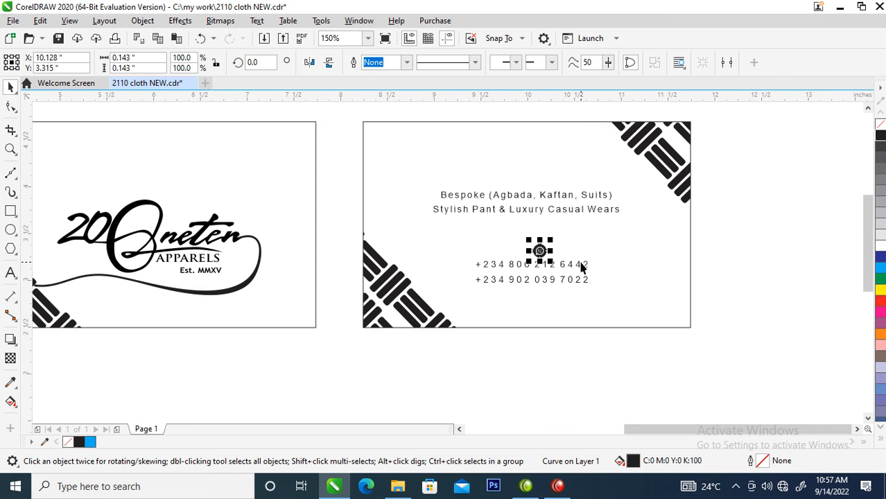
Step: Group the WhatsApp icon's parts and center the icon, phone numbers and service lines horizontally on the second card
{"action": "left_click", "coordinate": [655, 259]}
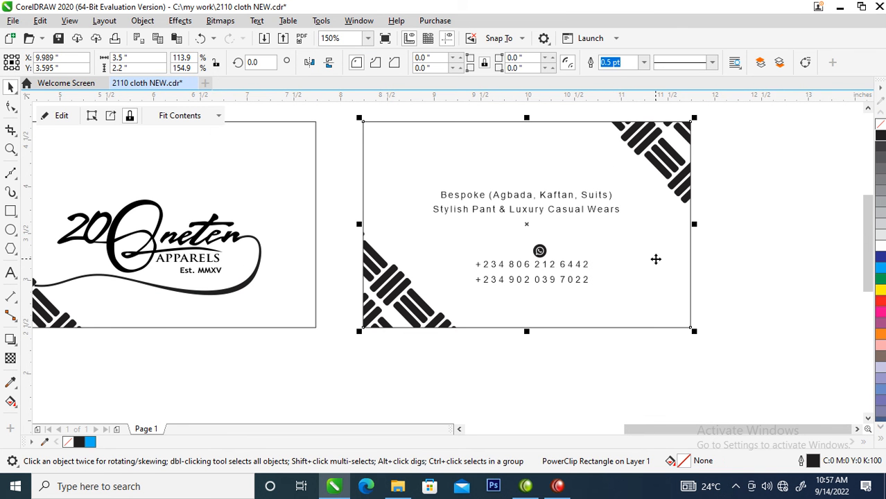
{"action": "left_click_drag", "start_coordinate": [755, 229], "coordinate": [493, 285]}
{"action": "key", "text": "ctrl+g"}
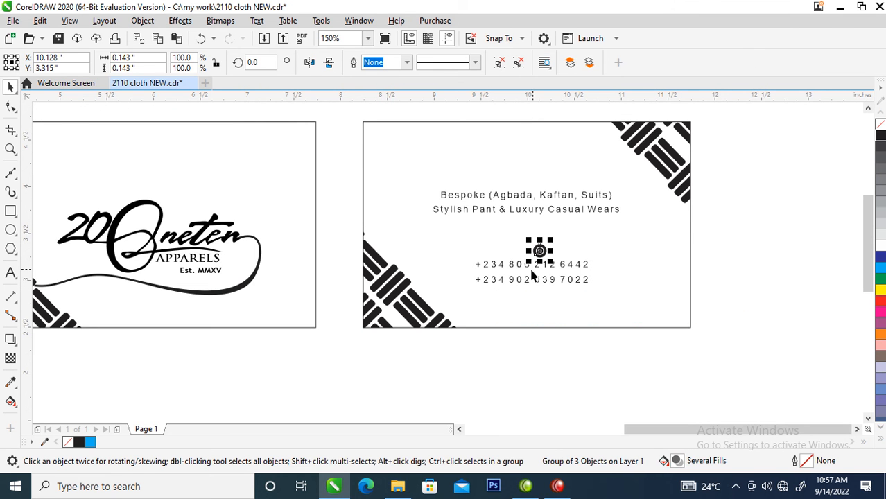
{"action": "left_click_drag", "start_coordinate": [759, 156], "coordinate": [367, 333]}
{"action": "left_click", "coordinate": [372, 330]}
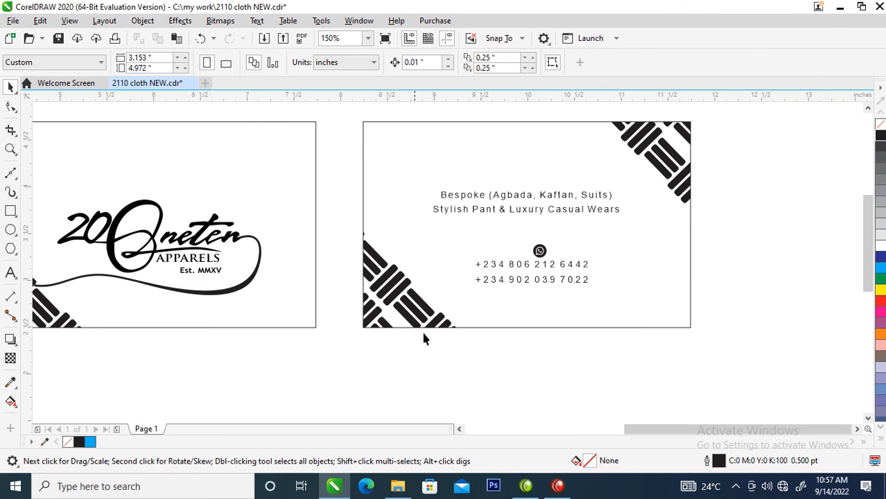
{"action": "left_click_drag", "start_coordinate": [695, 121], "coordinate": [359, 335]}
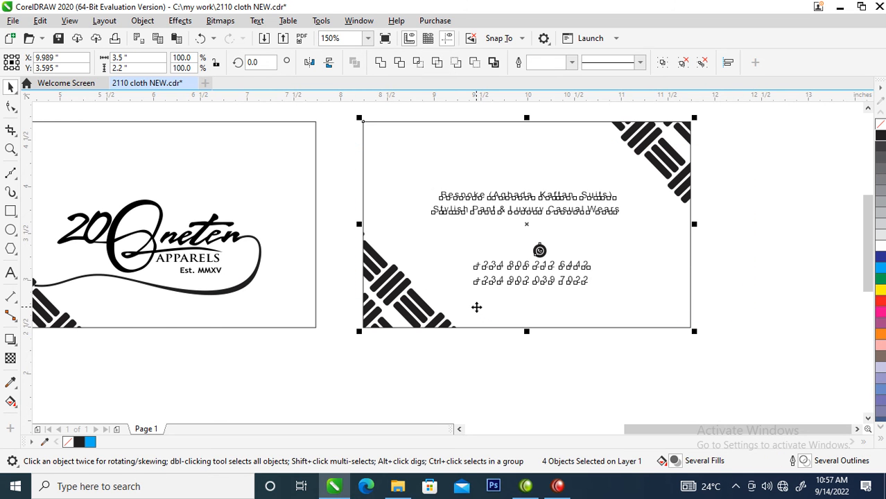
{"action": "key", "text": "c"}
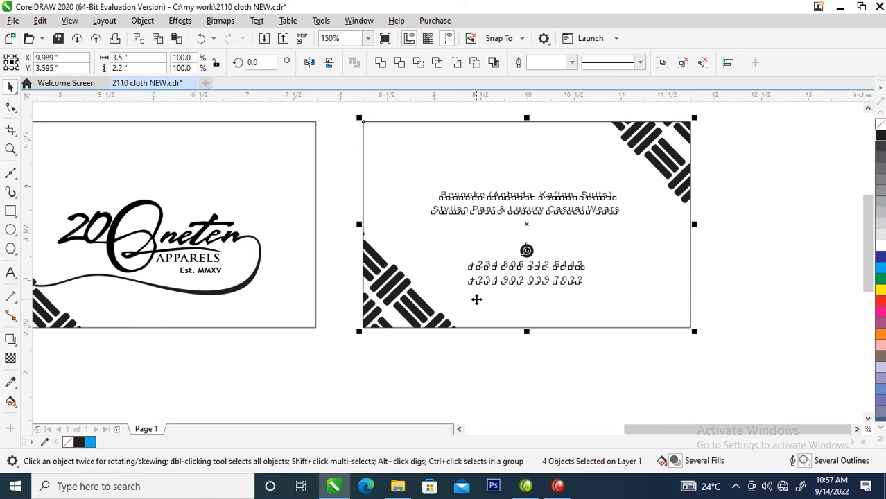
Step: Move the gold tufted image to the right of the two cards
{"action": "scroll", "coordinate": [476, 299], "scroll_direction": "down", "scroll_amount": 2}
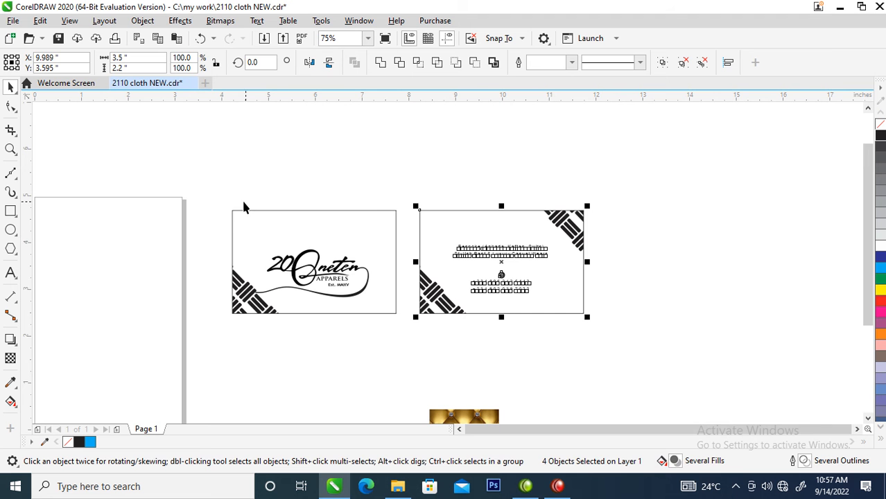
{"action": "key", "text": "z"}
{"action": "left_click_drag", "start_coordinate": [223, 201], "coordinate": [516, 349]}
{"action": "key", "text": "space"}
{"action": "left_click_drag", "start_coordinate": [445, 379], "coordinate": [697, 184]}
{"action": "left_click_drag", "start_coordinate": [345, 220], "coordinate": [213, 250]}
{"action": "key", "text": "ctrl+z"}
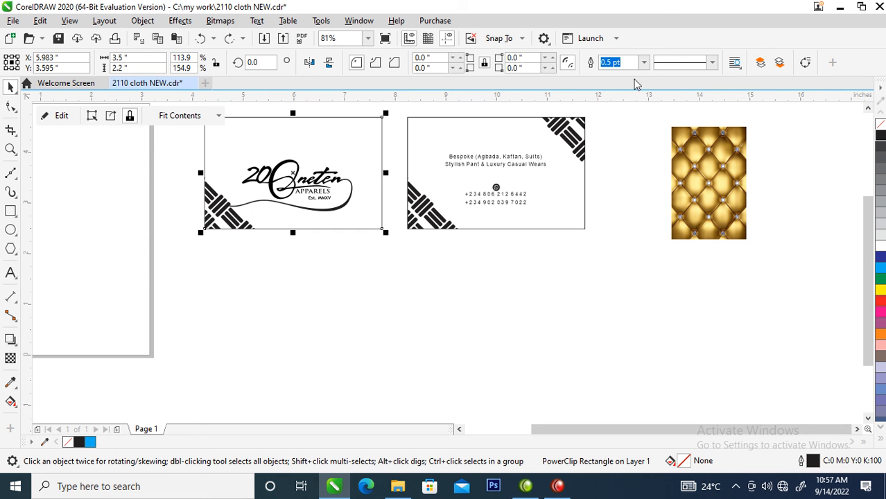
Step: Duplicate both cards directly below the originals and place the gold tufted image beside the copies
{"action": "left_click_drag", "start_coordinate": [601, 118], "coordinate": [158, 257]}
{"action": "left_click_drag", "start_coordinate": [347, 182], "coordinate": [349, 224]}
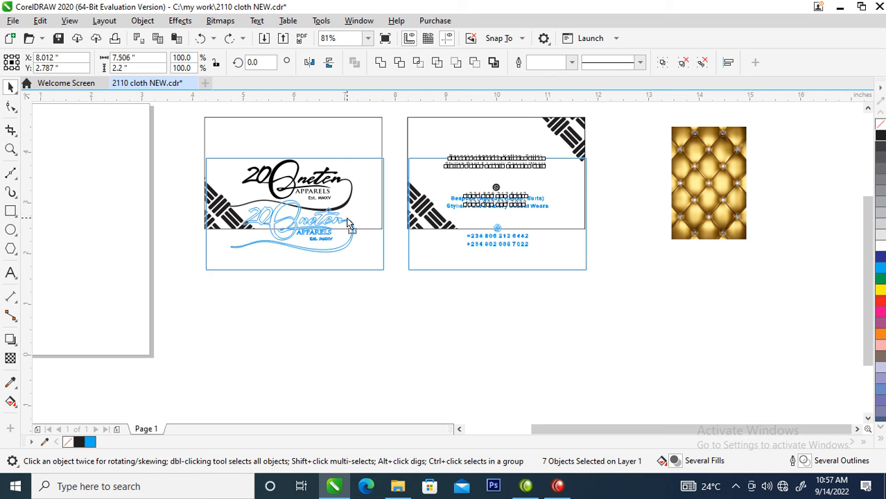
{"action": "left_click_drag", "start_coordinate": [174, 223], "coordinate": [775, 407]}
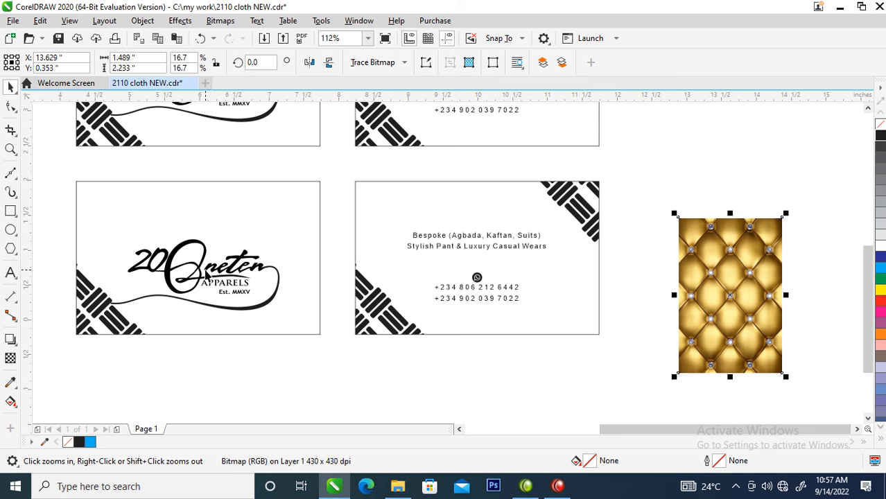
Step: Extract and delete the bar pattern from the logo card's copy and remove its empty PowerClip frame
{"action": "right_click", "coordinate": [94, 309]}
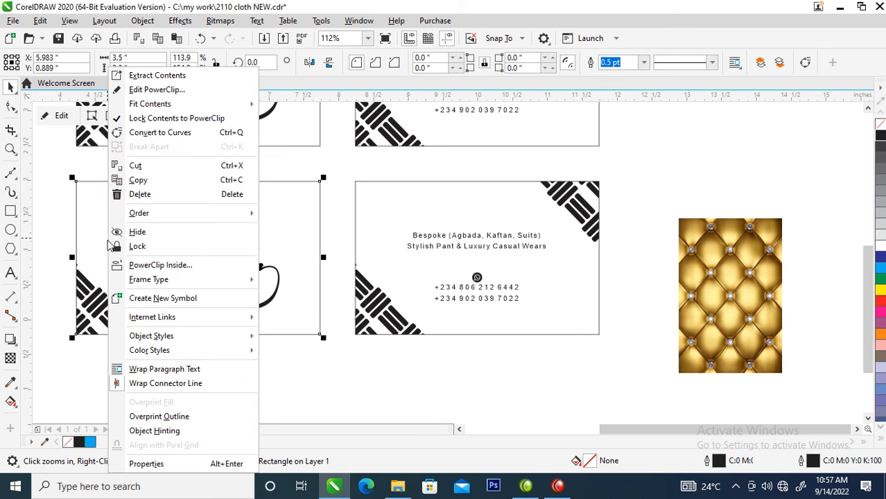
{"action": "left_click", "coordinate": [154, 75]}
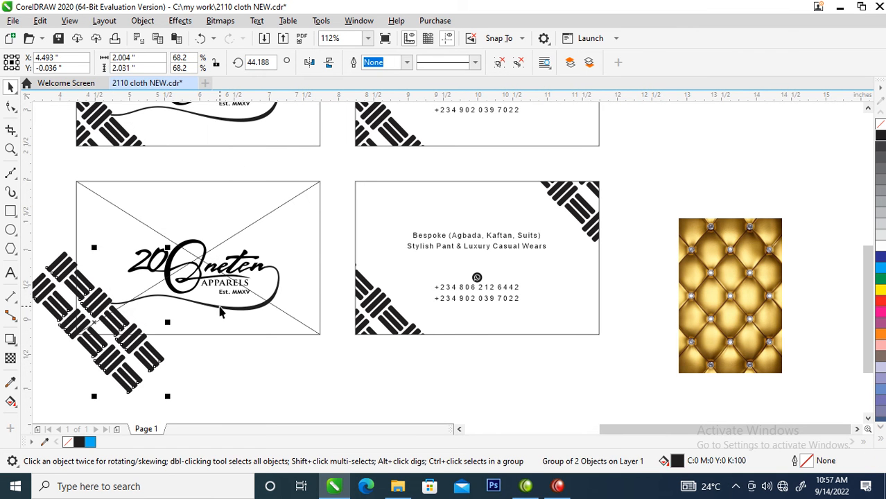
{"action": "key", "text": "Delete"}
{"action": "left_click", "coordinate": [225, 312]}
{"action": "right_click", "coordinate": [230, 311]}
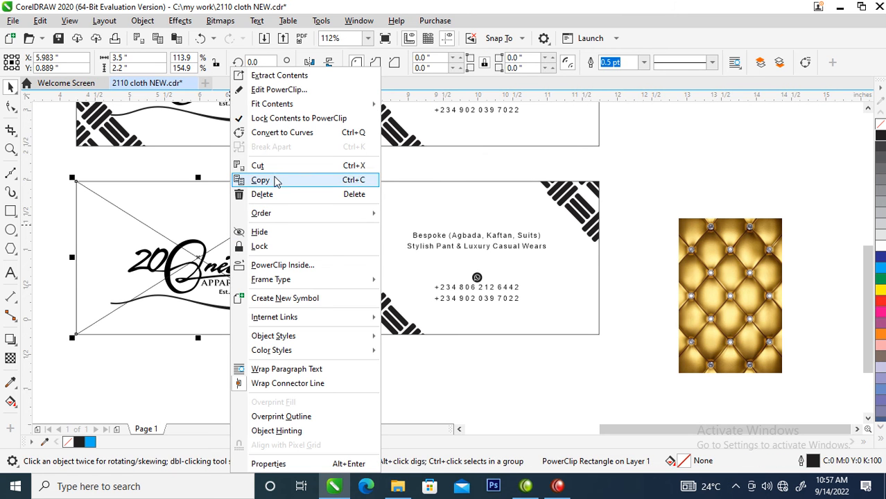
{"action": "mouse_move", "coordinate": [294, 285]}
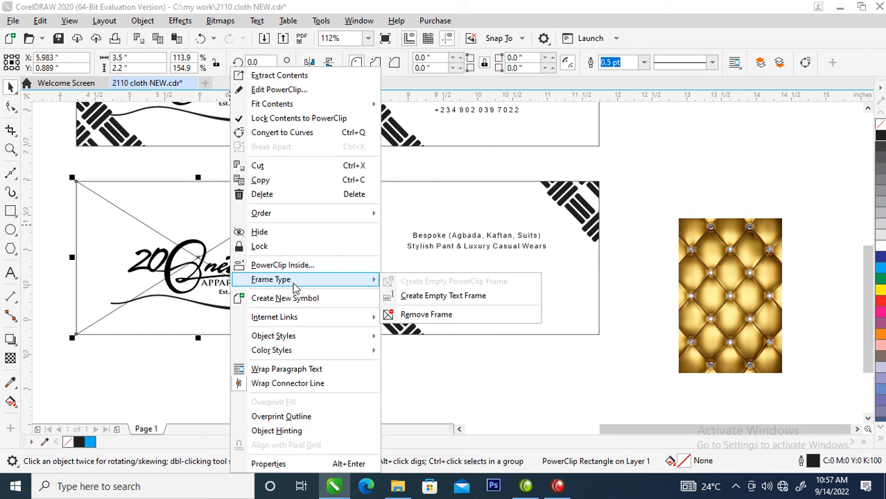
{"action": "left_click", "coordinate": [433, 316]}
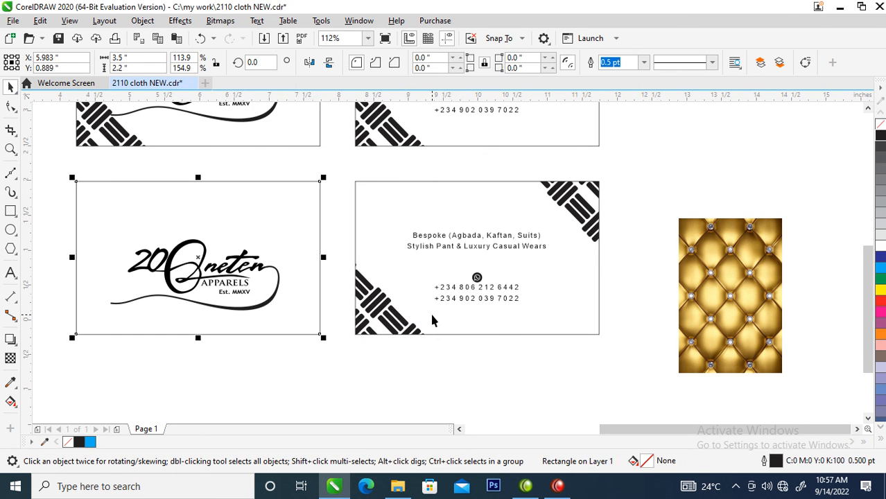
Step: Extract and delete both bar patterns from the contact card's copy and remove its empty PowerClip frame
{"action": "right_click", "coordinate": [386, 203]}
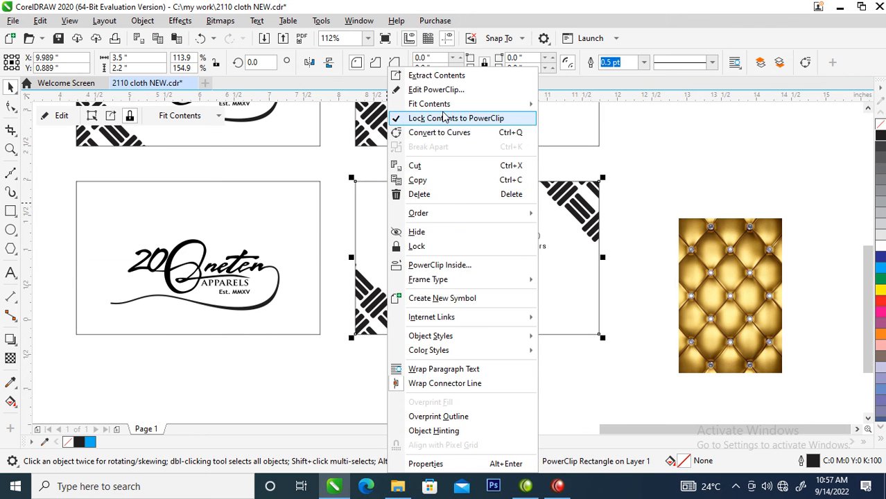
{"action": "left_click", "coordinate": [437, 76]}
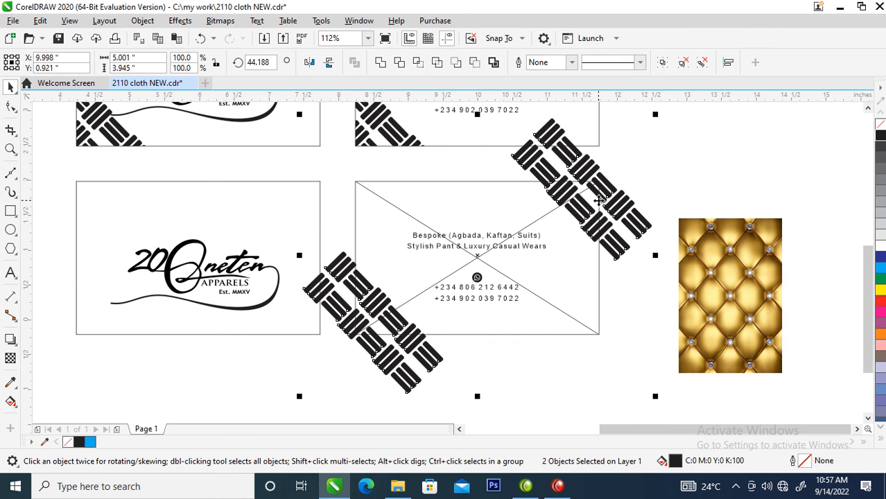
{"action": "key", "text": "Delete"}
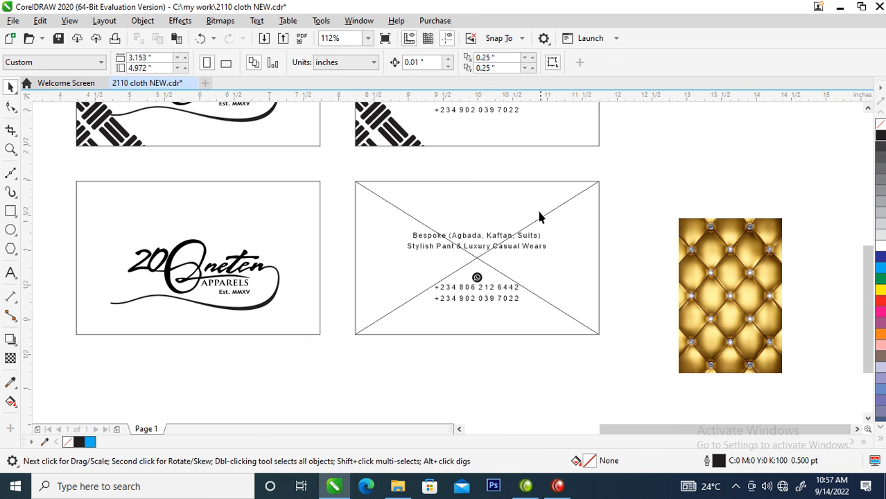
{"action": "right_click", "coordinate": [542, 208]}
{"action": "mouse_move", "coordinate": [596, 284]}
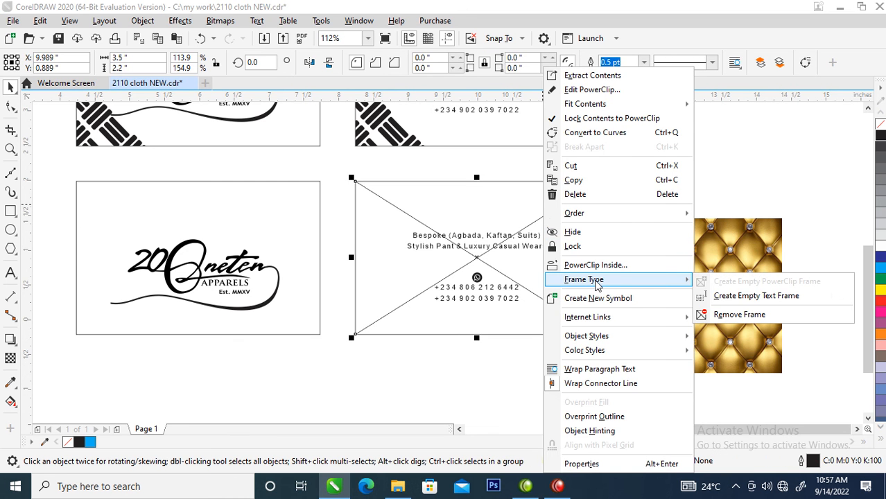
{"action": "left_click", "coordinate": [738, 314]}
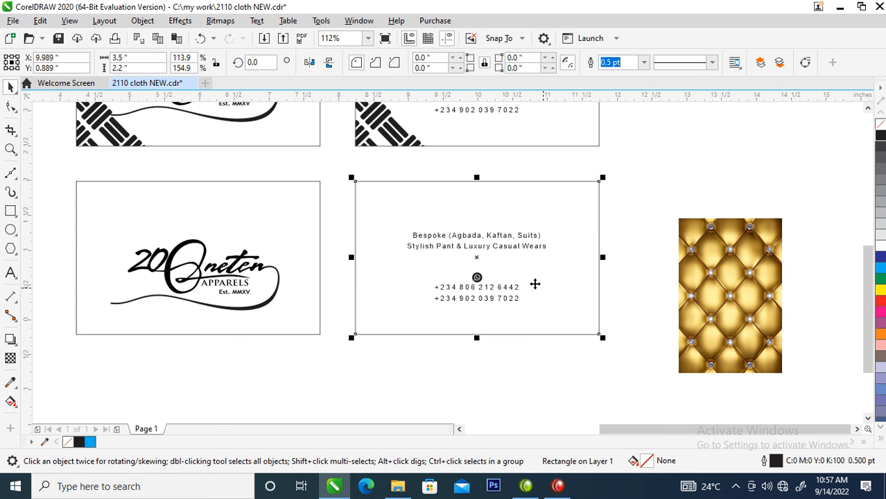
Step: Move the gold tufted image closer to the contact card's copy and convert it to a 300 dpi Grayscale (8-bit) bitmap
{"action": "left_click", "coordinate": [718, 302]}
{"action": "mouse_move", "coordinate": [759, 322]}
{"action": "left_mouse_down"}
{"action": "mouse_move", "coordinate": [712, 316]}
{"action": "mouse_move", "coordinate": [701, 298]}
{"action": "left_mouse_up"}
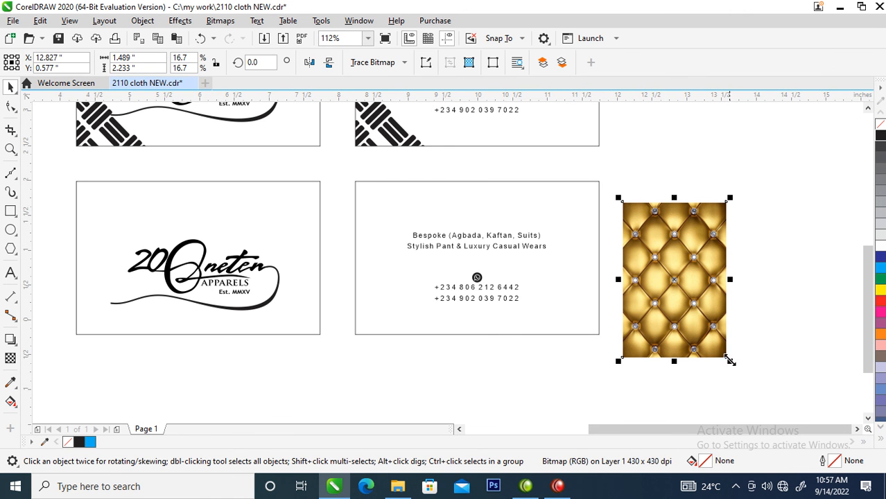
{"action": "key", "text": "z"}
{"action": "left_click_drag", "start_coordinate": [601, 179], "coordinate": [775, 373]}
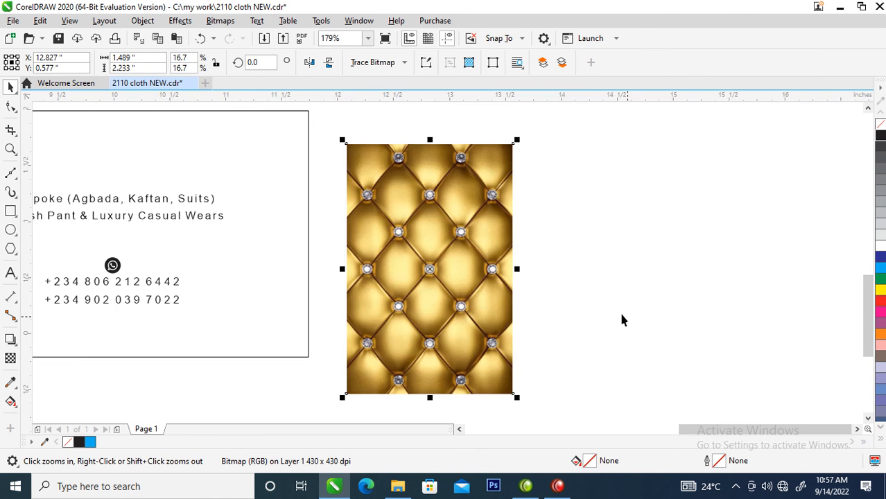
{"action": "key", "text": "alt+b"}
{"action": "key", "text": "c"}
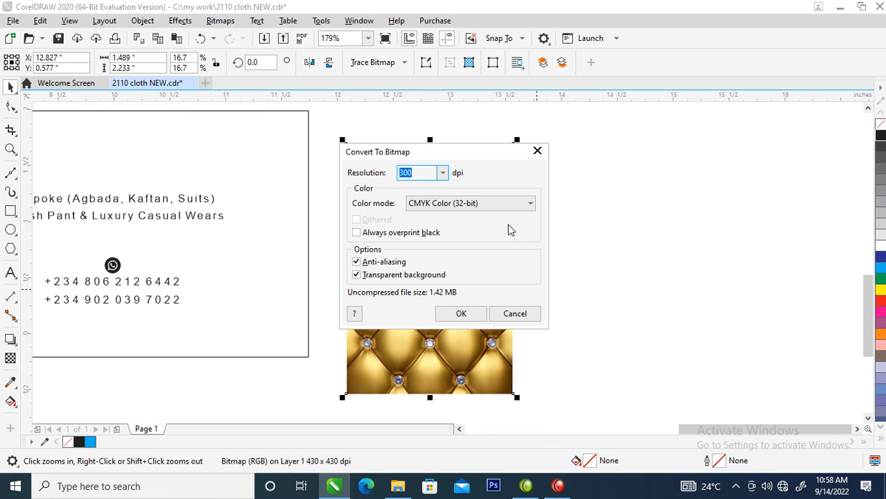
{"action": "left_click", "coordinate": [509, 201]}
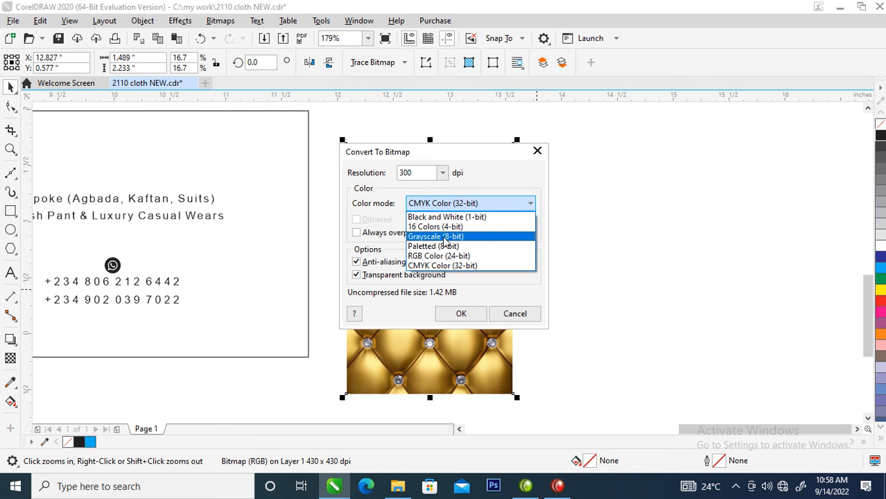
{"action": "left_click", "coordinate": [485, 234]}
{"action": "left_click", "coordinate": [469, 313]}
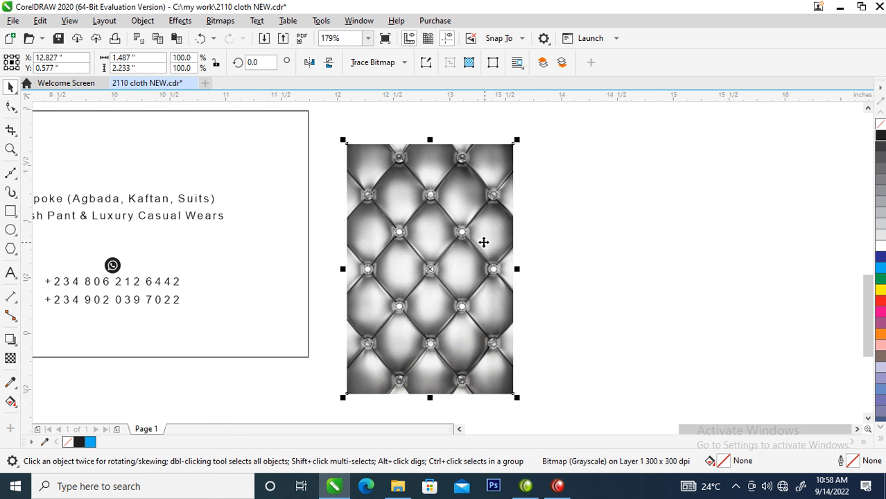
Step: Duplicate the grayscale tufted image and align the copy exactly over the original
{"action": "left_click_drag", "start_coordinate": [448, 247], "coordinate": [473, 269]}
{"action": "right_click", "coordinate": [473, 269]}
{"action": "left_click", "coordinate": [626, 235], "text": "shift"}
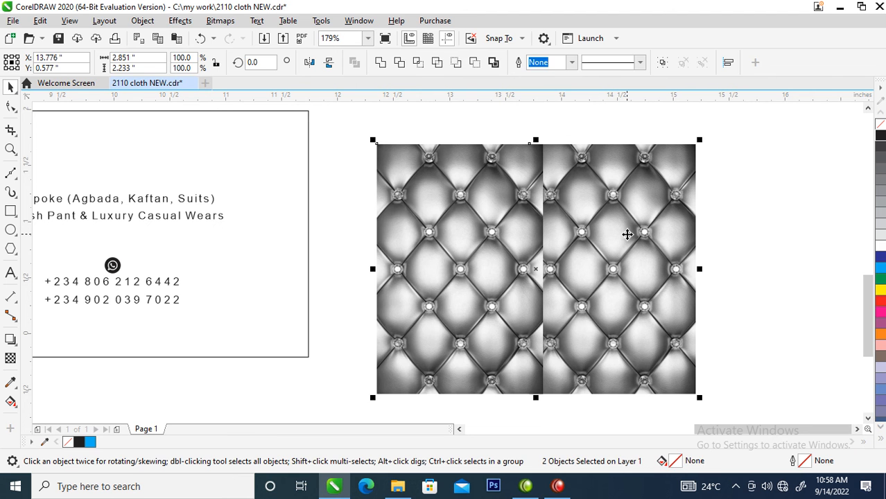
{"action": "key", "text": "c"}
{"action": "left_click", "coordinate": [773, 237]}
Step: Apply a uniform transparency of 50 with the Subtract merge mode to the top copy of the grayscale tufted image
{"action": "left_click", "coordinate": [604, 223]}
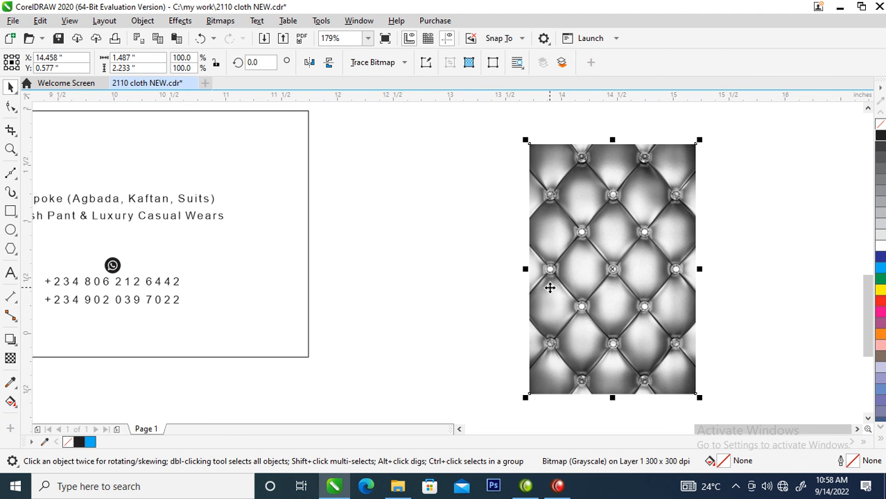
{"action": "left_click", "coordinate": [10, 359]}
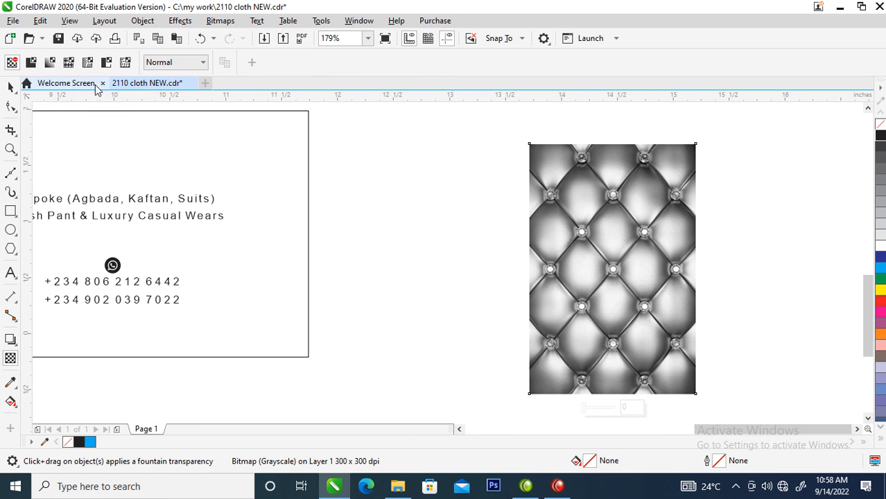
{"action": "left_click", "coordinate": [31, 63]}
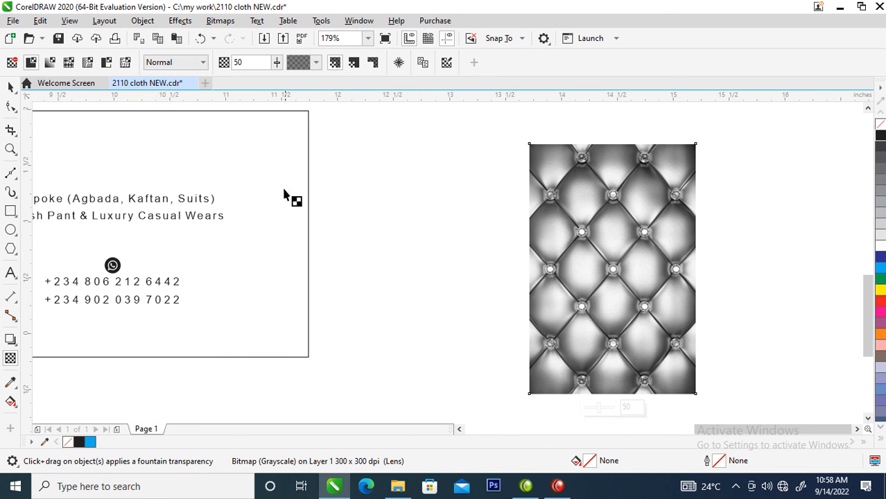
{"action": "left_click", "coordinate": [204, 63]}
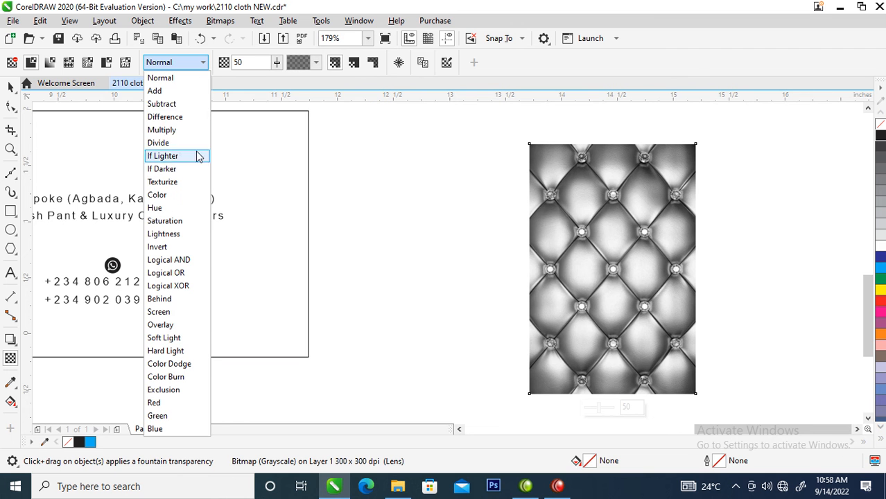
{"action": "left_click", "coordinate": [169, 105]}
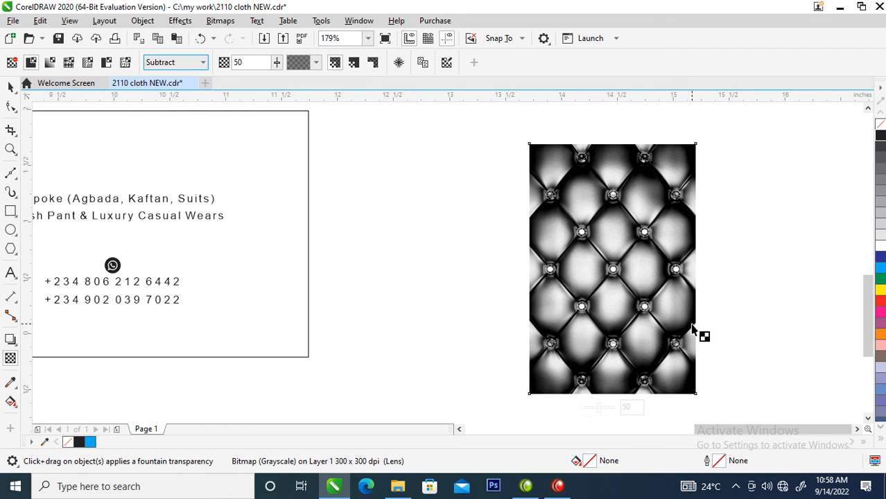
{"action": "left_click", "coordinate": [10, 86]}
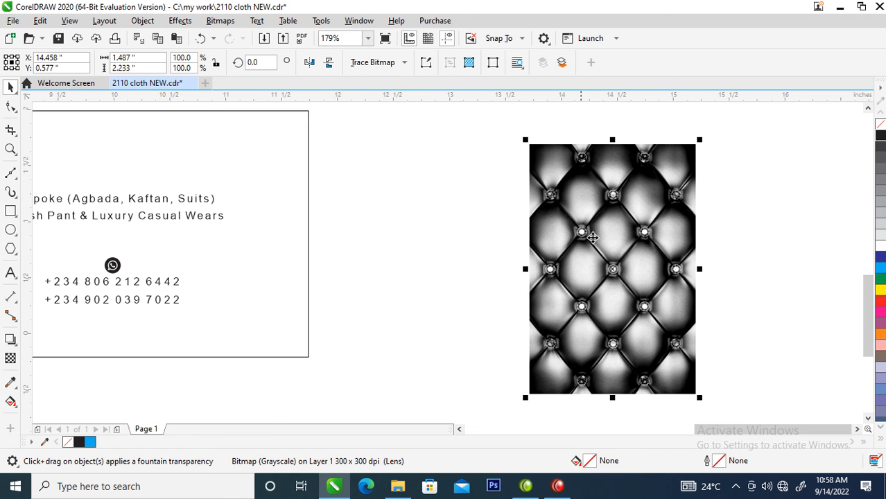
Step: Group the two stacked tufted images and move the group between the lower logo and contact cards, overlapping the contact card's corner
{"action": "left_click_drag", "start_coordinate": [484, 123], "coordinate": [742, 409]}
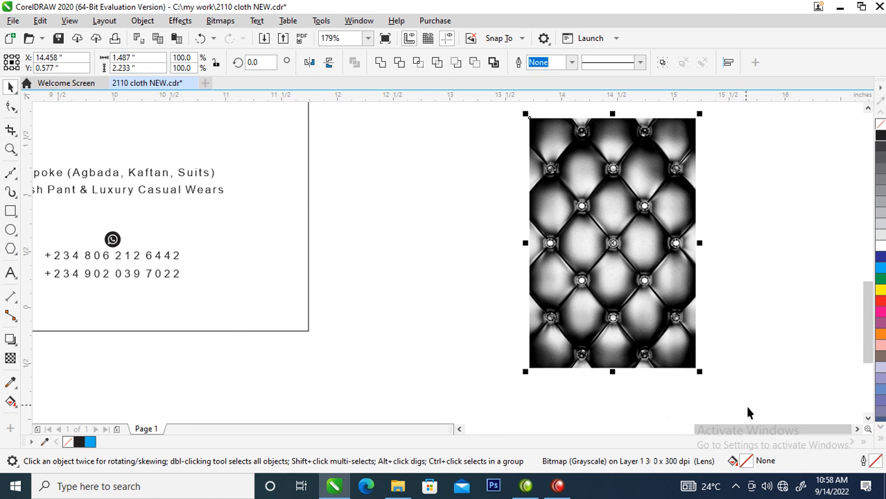
{"action": "key", "text": "ctrl+g"}
{"action": "scroll", "coordinate": [656, 264], "scroll_direction": "down", "scroll_amount": 2}
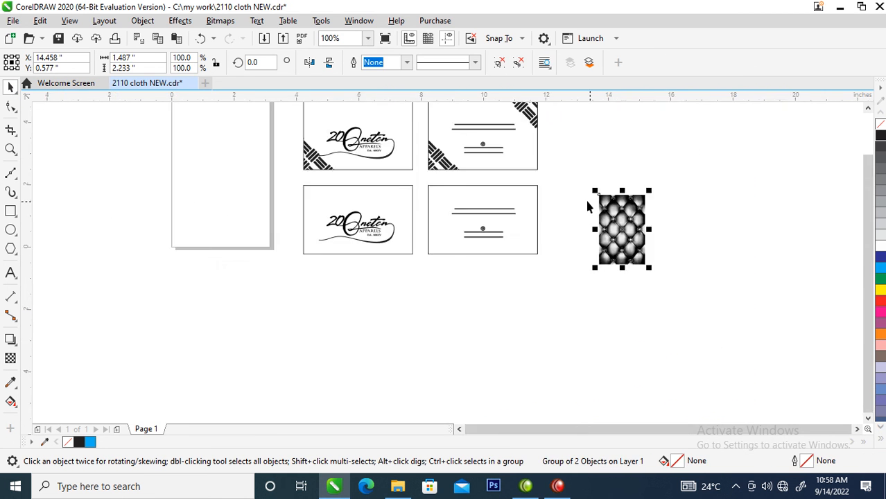
{"action": "key", "text": "z"}
{"action": "left_click_drag", "start_coordinate": [273, 164], "coordinate": [741, 300]}
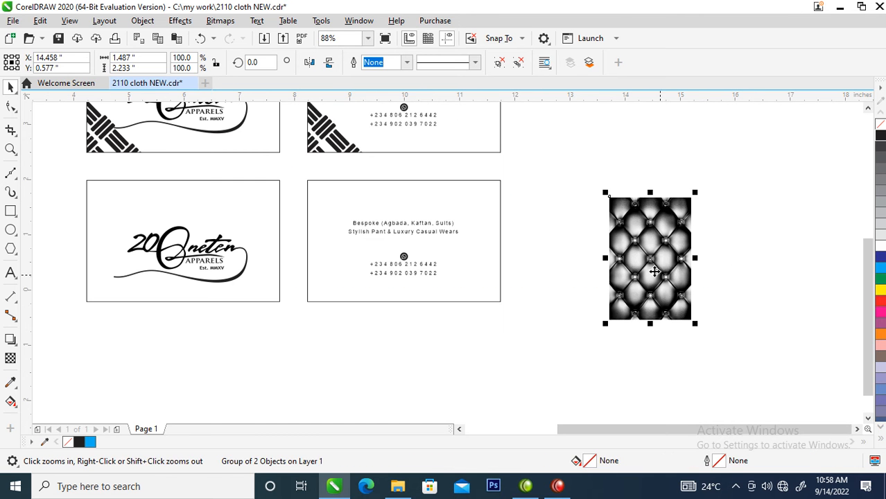
{"action": "left_click_drag", "start_coordinate": [672, 265], "coordinate": [344, 337]}
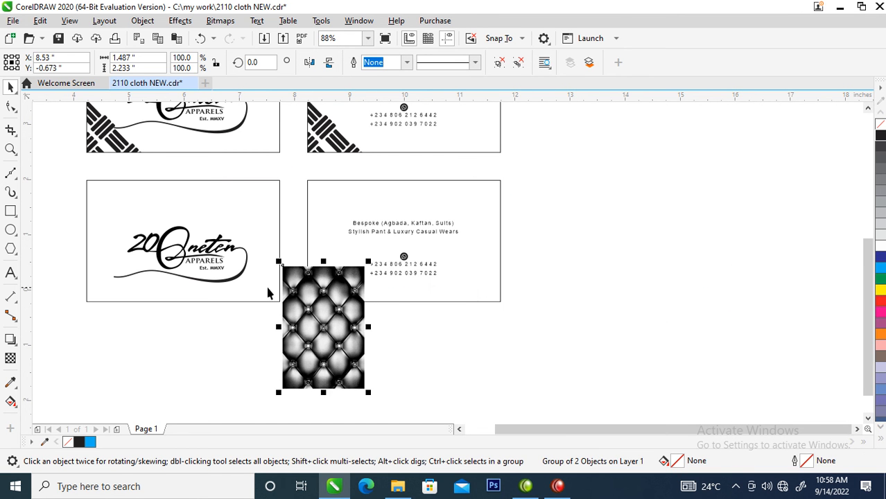
{"action": "left_click", "coordinate": [234, 219]}
{"action": "key", "text": "z"}
{"action": "left_click_drag", "start_coordinate": [63, 162], "coordinate": [593, 382]}
{"action": "key", "text": "space"}
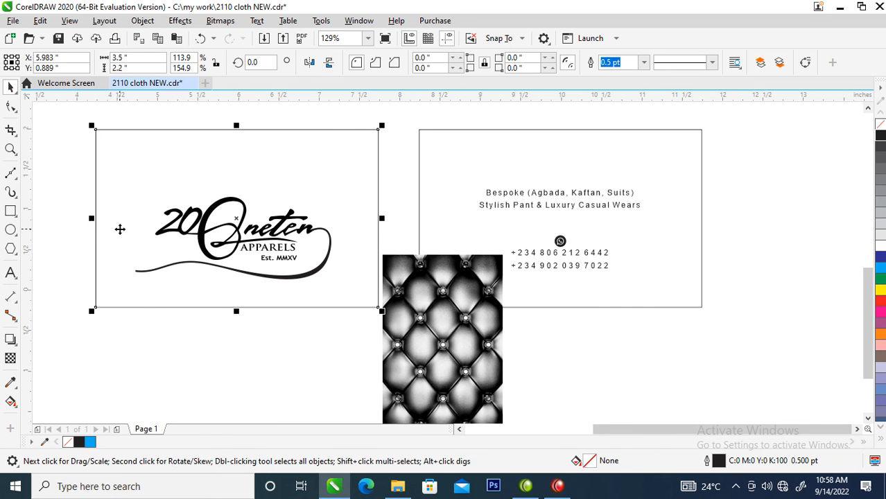
{"action": "left_click_drag", "start_coordinate": [385, 123], "coordinate": [210, 236]}
{"action": "left_click", "coordinate": [257, 229]}
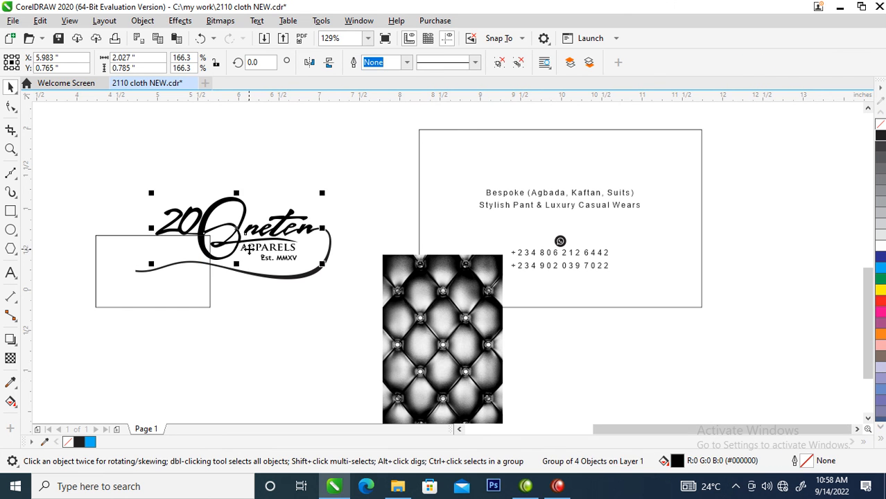
{"action": "key", "text": "ctrl+z"}
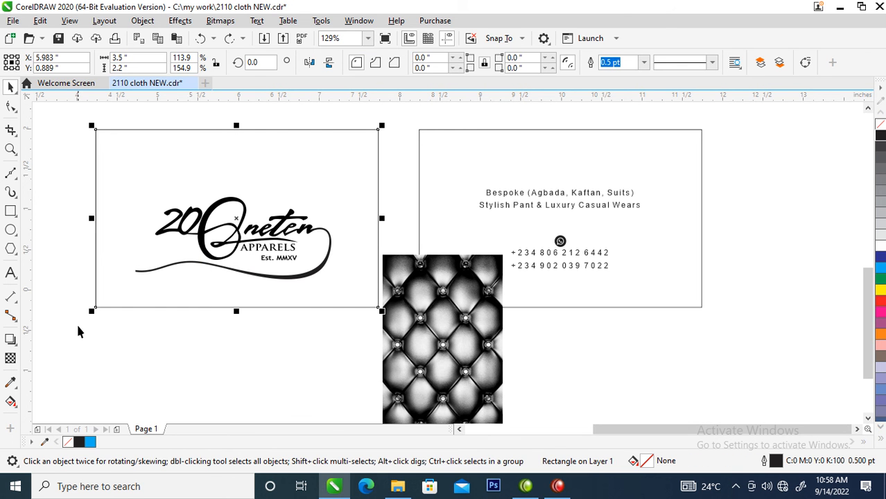
Step: Create a reduced copy of the lower logo card's rectangle, about 1.368 by 0.86 inches, in its upper-right corner and convert it to curves
{"action": "left_click_drag", "start_coordinate": [88, 313], "coordinate": [265, 203]}
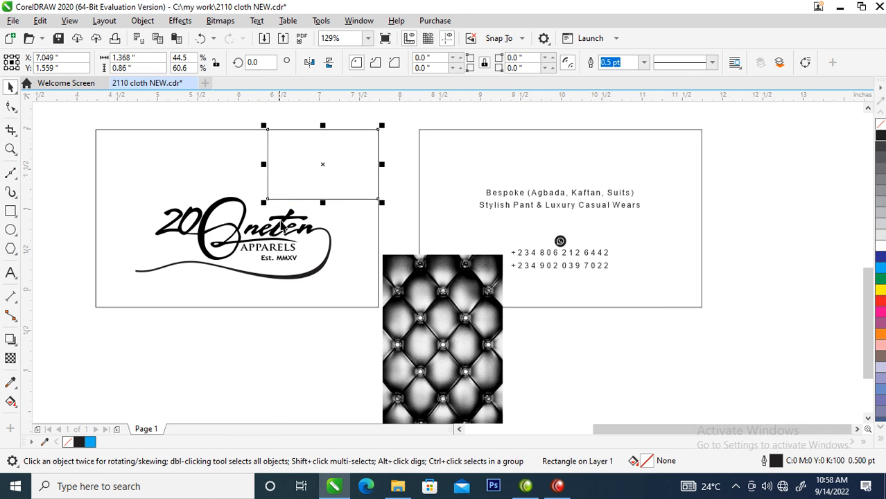
{"action": "right_click", "coordinate": [286, 168]}
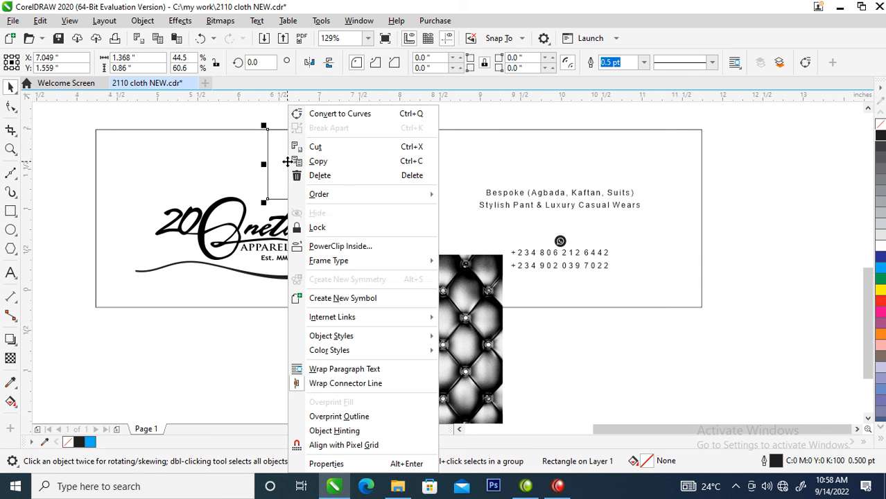
{"action": "left_click", "coordinate": [341, 118]}
Step: Reshape the small corner rectangle into a triangle without its lower-left node, extending it farther along the card's top and right edges
{"action": "key", "text": "F10"}
{"action": "left_click_drag", "start_coordinate": [268, 205], "coordinate": [376, 268]}
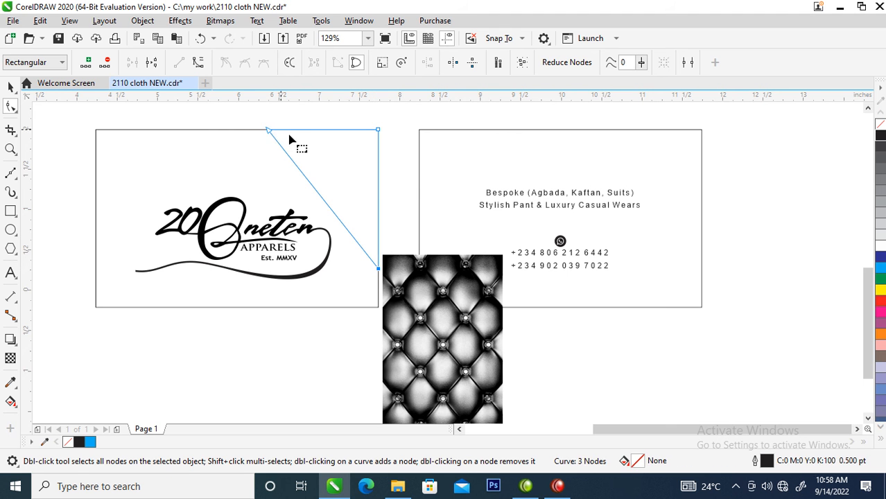
{"action": "left_click_drag", "start_coordinate": [268, 130], "coordinate": [208, 131]}
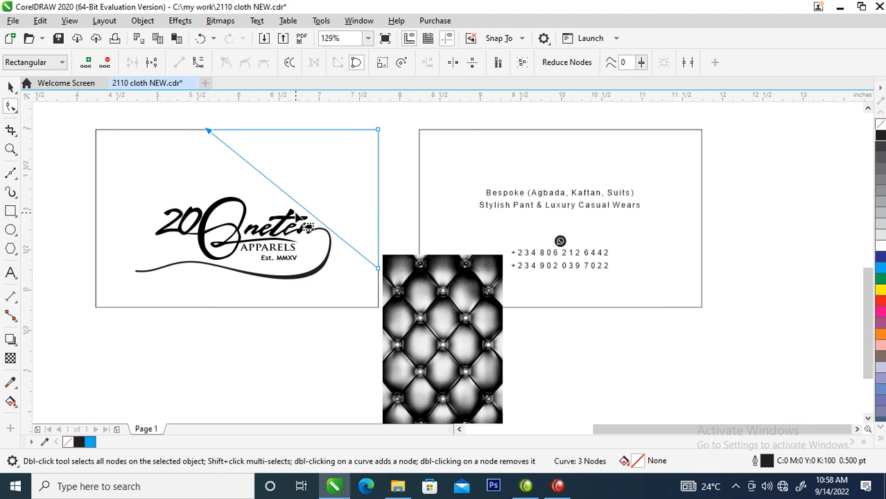
Step: Convert the triangle's diagonal edge to a curve, raise its lower node along the card's right edge, and bend the edge into an S-shaped wave
{"action": "right_click", "coordinate": [304, 210]}
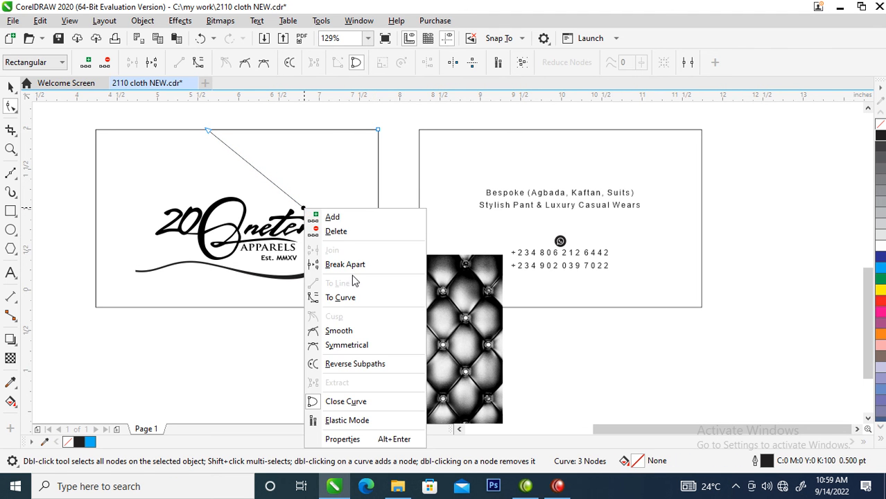
{"action": "left_click", "coordinate": [347, 297]}
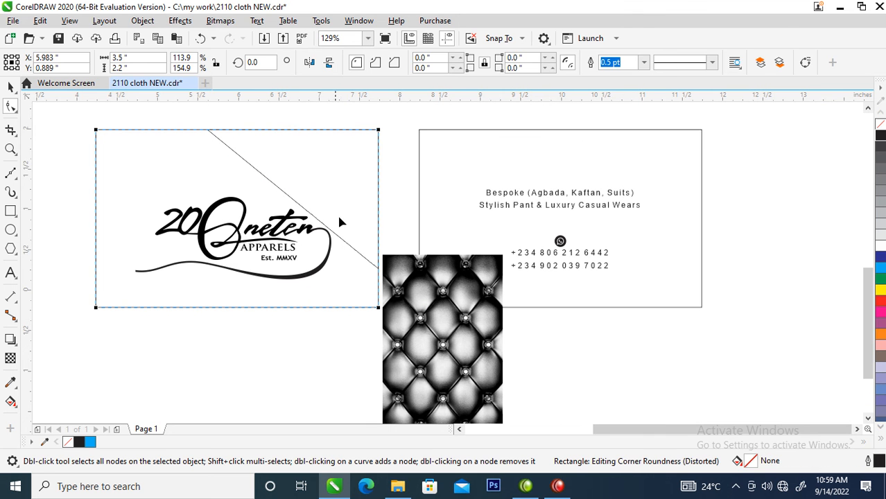
{"action": "left_click_drag", "start_coordinate": [383, 272], "coordinate": [386, 217]}
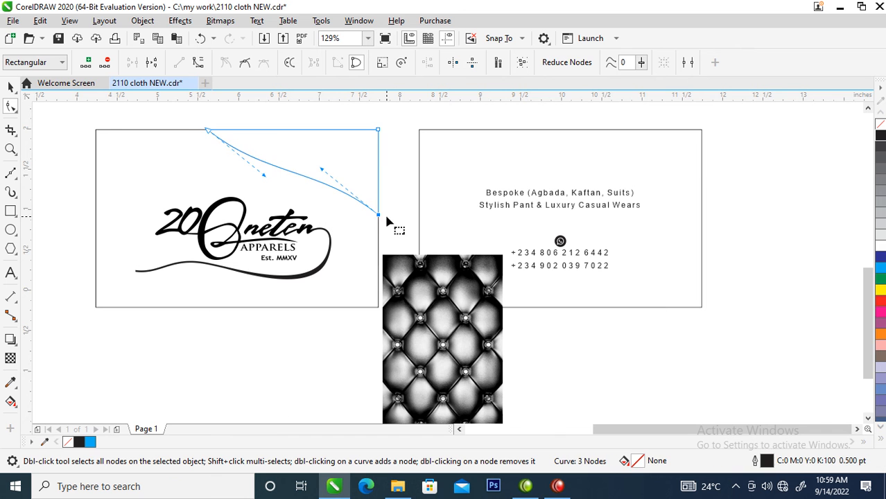
{"action": "left_click_drag", "start_coordinate": [324, 173], "coordinate": [339, 134]}
{"action": "left_click_drag", "start_coordinate": [274, 185], "coordinate": [273, 220]}
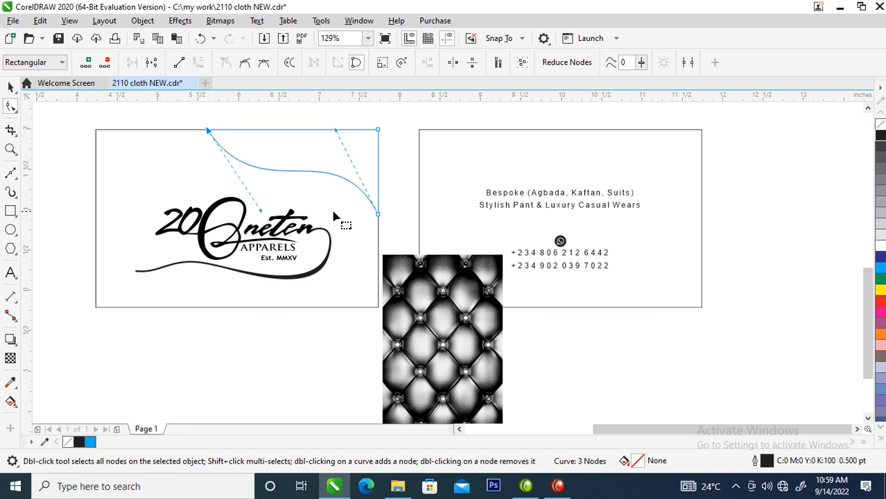
{"action": "left_click_drag", "start_coordinate": [378, 215], "coordinate": [379, 234]}
{"action": "key", "text": "ctrl+z"}
Step: Fill the wave shape with C0 M0 Y0 K100 and no outline, duplicate it, and align the copy over the original by right edges
{"action": "left_click", "coordinate": [393, 204]}
{"action": "key", "text": "space"}
{"action": "left_click_drag", "start_coordinate": [314, 274], "coordinate": [386, 189]}
{"action": "left_click", "coordinate": [412, 250]}
{"action": "left_click", "coordinate": [337, 169]}
{"action": "right_click", "coordinate": [387, 187]}
{"action": "left_click", "coordinate": [281, 169]}
{"action": "left_click", "coordinate": [272, 166], "text": "shift"}
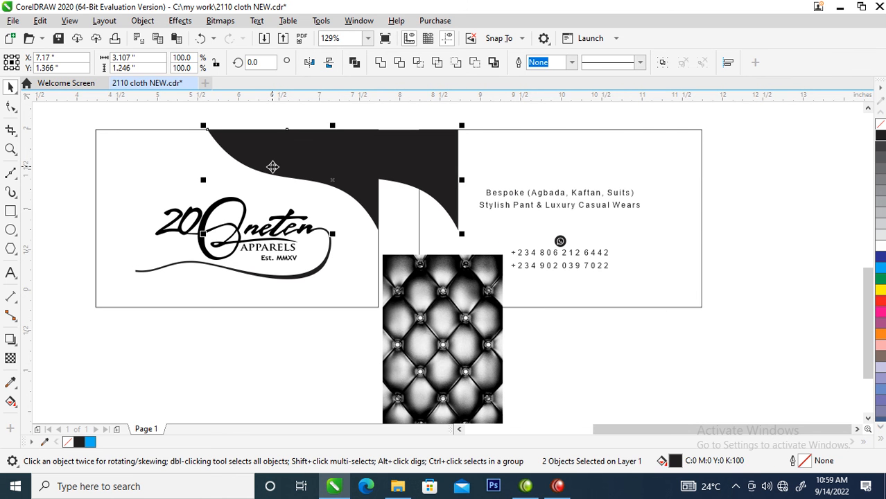
{"action": "key", "text": "r"}
{"action": "left_click", "coordinate": [392, 165]}
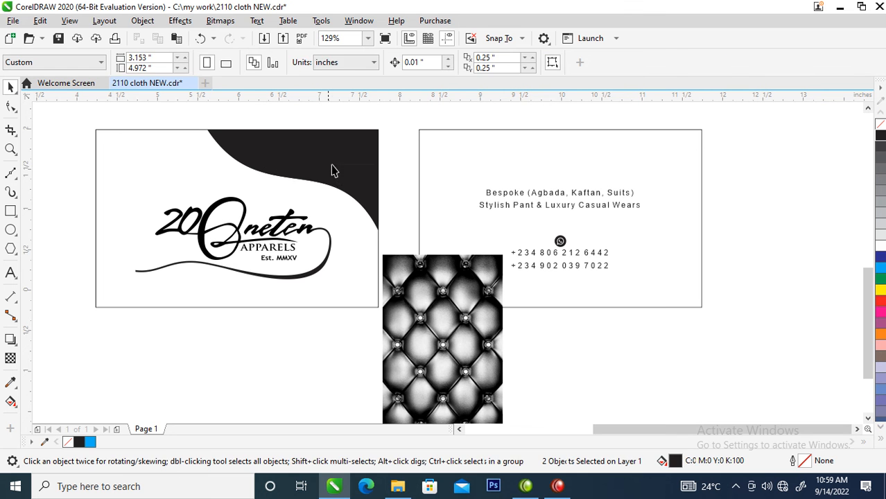
Step: Move the top wave copy's upper-left node inward along the card's top edge to expose a tapering strip of the shape beneath
{"action": "left_click", "coordinate": [302, 150]}
{"action": "key", "text": "F10"}
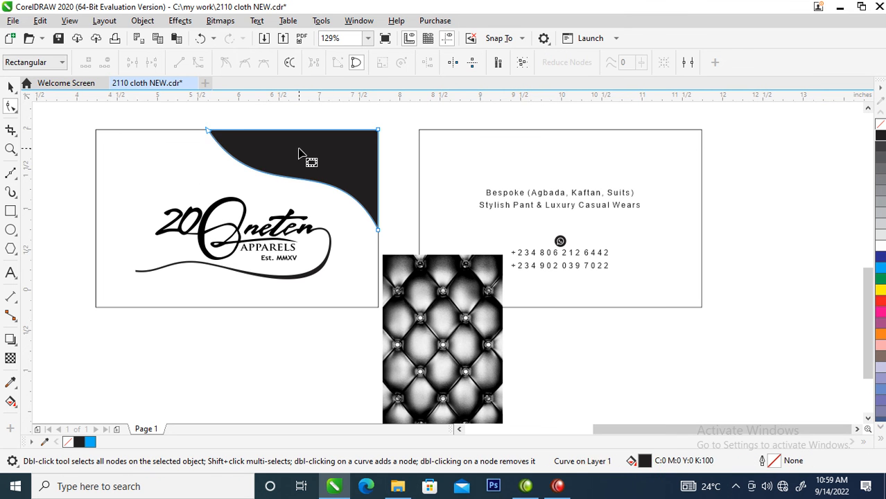
{"action": "left_click", "coordinate": [209, 130]}
{"action": "left_click_drag", "start_coordinate": [211, 131], "coordinate": [234, 131]}
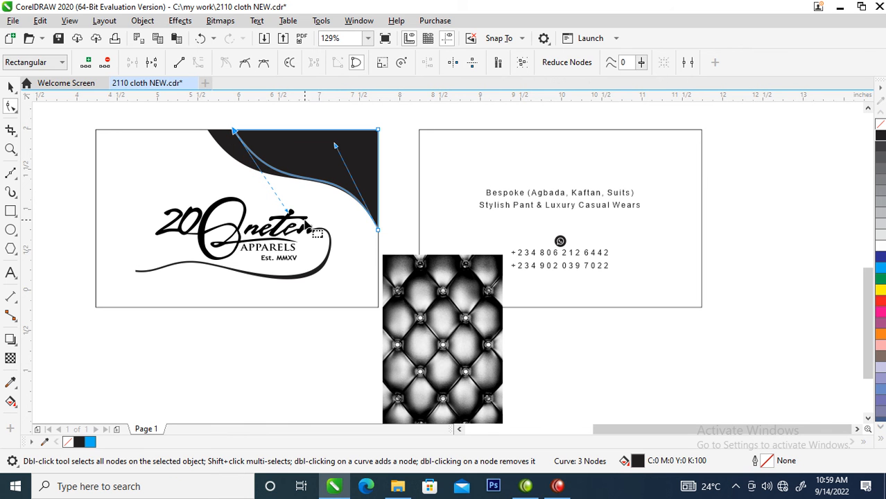
{"action": "left_click_drag", "start_coordinate": [380, 229], "coordinate": [380, 219]}
{"action": "left_click", "coordinate": [380, 229]}
{"action": "key", "text": "ctrl+z"}
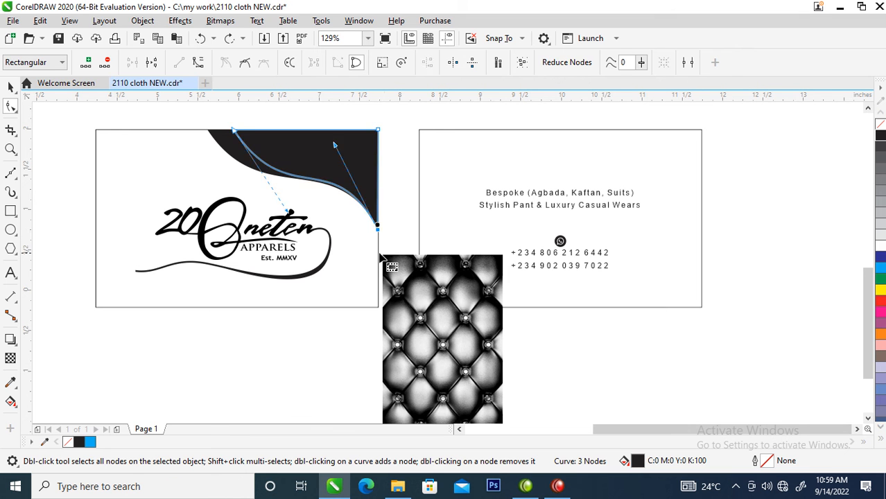
Step: PowerClip the grouped tufted image inside the narrower top wave shape
{"action": "key", "text": "space"}
{"action": "left_click_drag", "start_coordinate": [350, 183], "coordinate": [346, 166]}
{"action": "left_click", "coordinate": [396, 204]}
{"action": "left_click", "coordinate": [380, 234]}
{"action": "left_click", "coordinate": [352, 170], "text": "alt"}
{"action": "left_click", "coordinate": [353, 163], "text": "alt"}
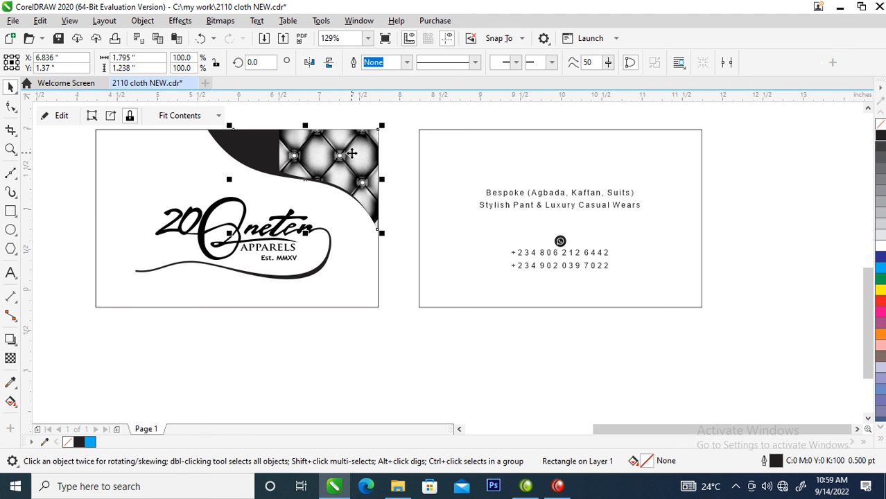
Step: Edit the PowerClip contents: rotate the tufted image to 54.13 degrees, scale it to 112.9%, and position it to fill the wave
{"action": "left_click", "coordinate": [353, 153], "text": "ctrl"}
{"action": "left_click_drag", "start_coordinate": [407, 250], "coordinate": [443, 159]}
{"action": "left_click", "coordinate": [361, 173]}
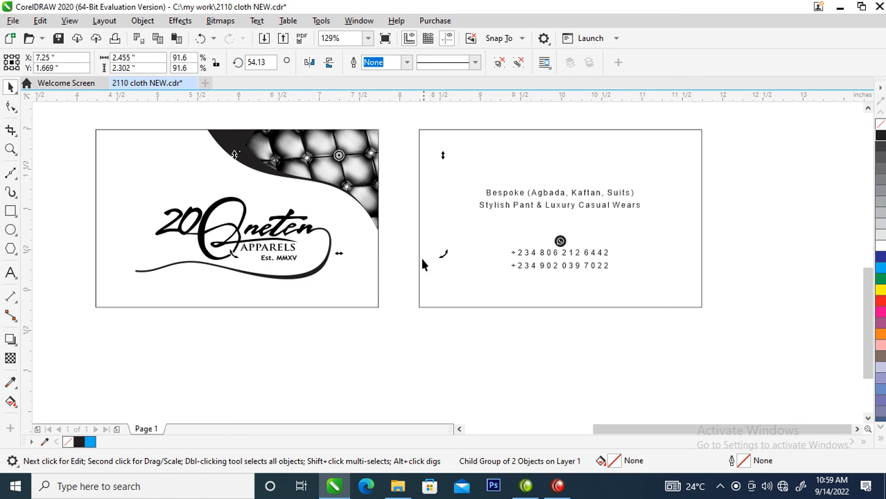
{"action": "left_click", "coordinate": [346, 158]}
{"action": "left_click_drag", "start_coordinate": [440, 253], "coordinate": [464, 275]}
{"action": "left_click_drag", "start_coordinate": [354, 158], "coordinate": [340, 147]}
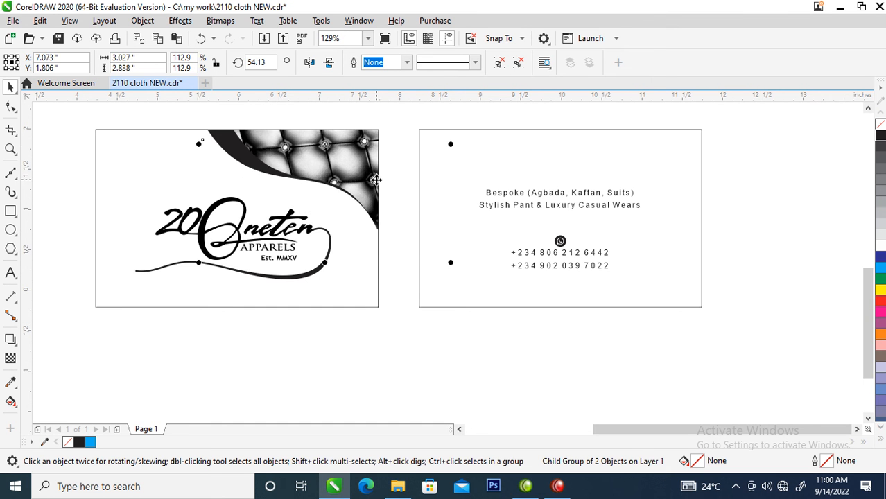
{"action": "left_click", "coordinate": [393, 307]}
Step: Scale both wave shapes together to about 1.42 by 0.836 inches, keeping them in the logo card's upper-right corner
{"action": "scroll", "coordinate": [267, 148], "scroll_direction": "down", "scroll_amount": 4}
{"action": "key", "text": "z"}
{"action": "left_click_drag", "start_coordinate": [239, 218], "coordinate": [539, 313]}
{"action": "key", "text": "space"}
{"action": "left_click_drag", "start_coordinate": [208, 166], "coordinate": [430, 323]}
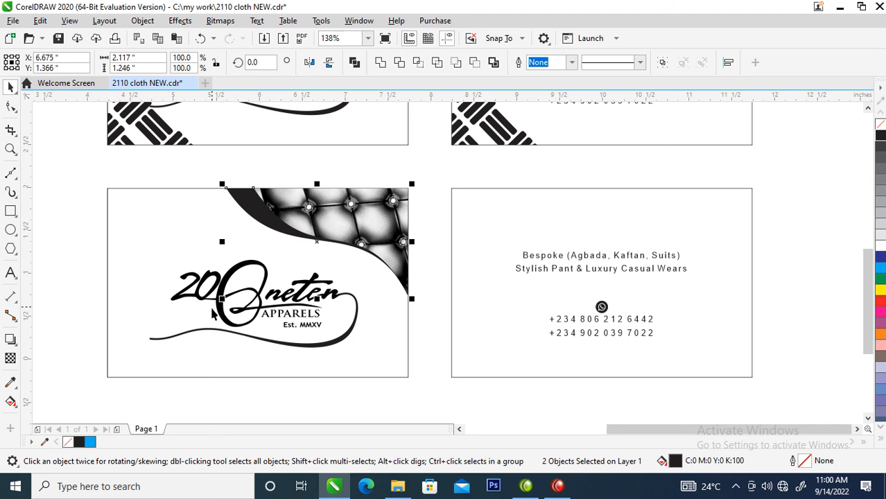
{"action": "left_click_drag", "start_coordinate": [221, 299], "coordinate": [283, 274]}
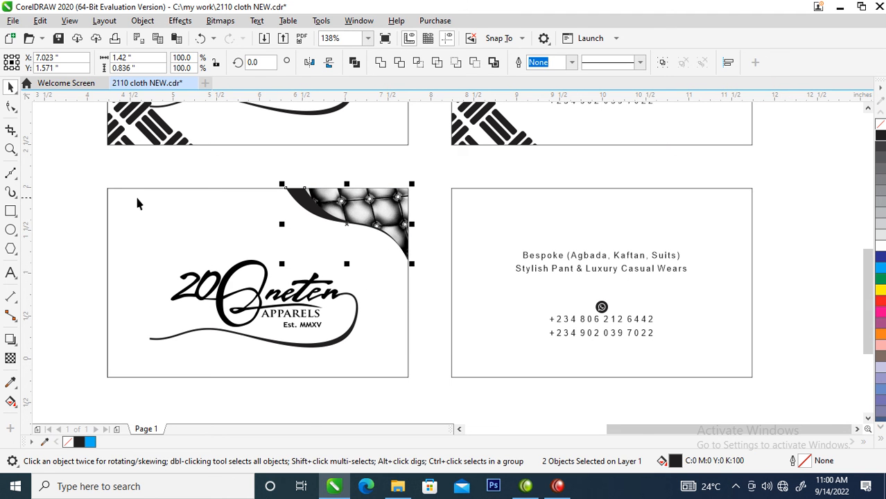
{"action": "key", "text": "z"}
{"action": "left_click_drag", "start_coordinate": [77, 167], "coordinate": [769, 378]}
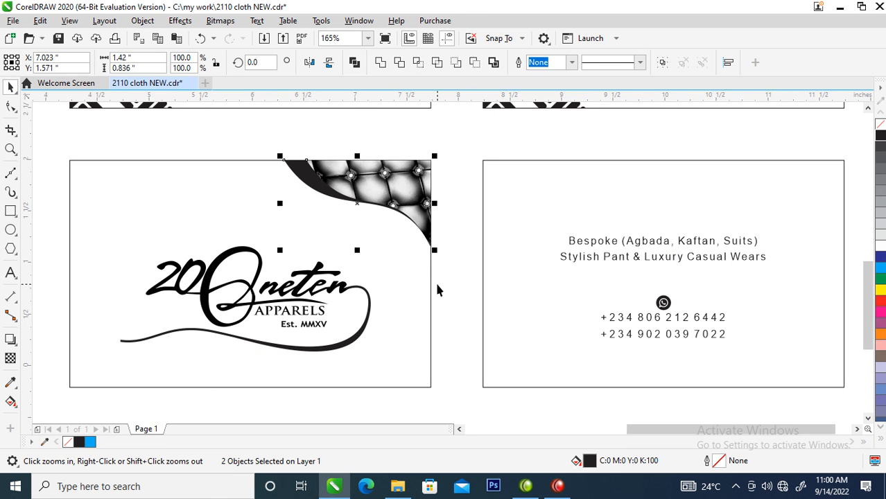
{"action": "key", "text": "space"}
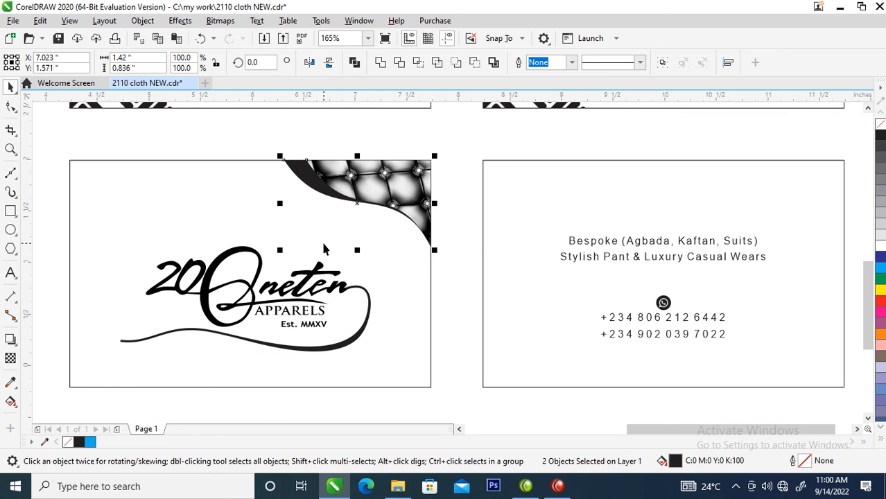
{"action": "left_click_drag", "start_coordinate": [434, 157], "coordinate": [251, 257]}
{"action": "right_click", "coordinate": [250, 257]}
{"action": "left_click", "coordinate": [187, 311]}
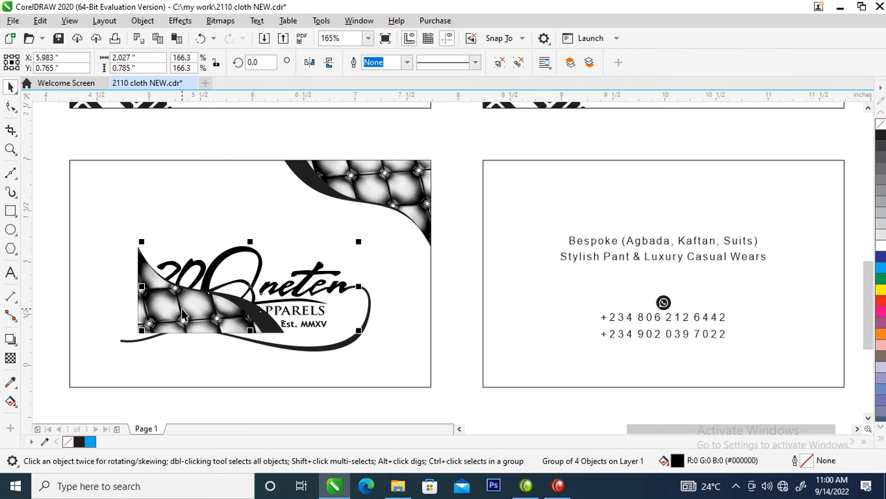
{"action": "key", "text": "ctrl+z"}
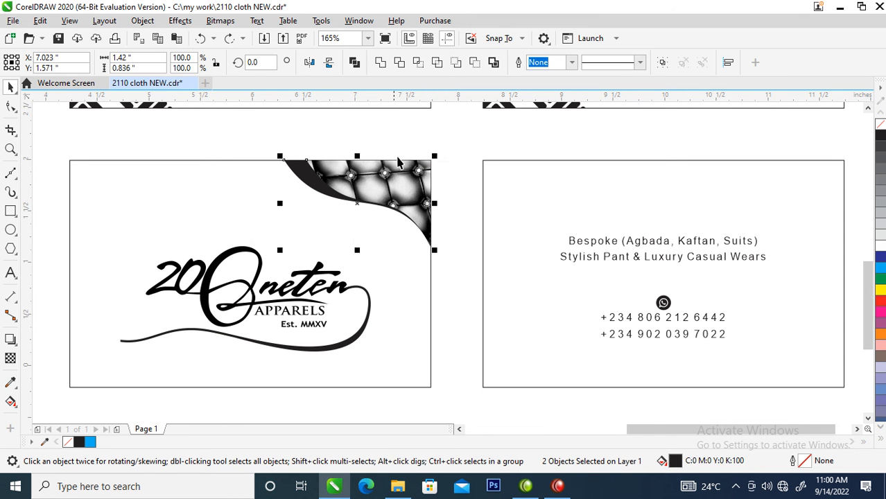
Step: Make a copy of the two tufted wave shapes flipped vertically and horizontally, and group the copy
{"action": "left_click_drag", "start_coordinate": [432, 158], "coordinate": [338, 276]}
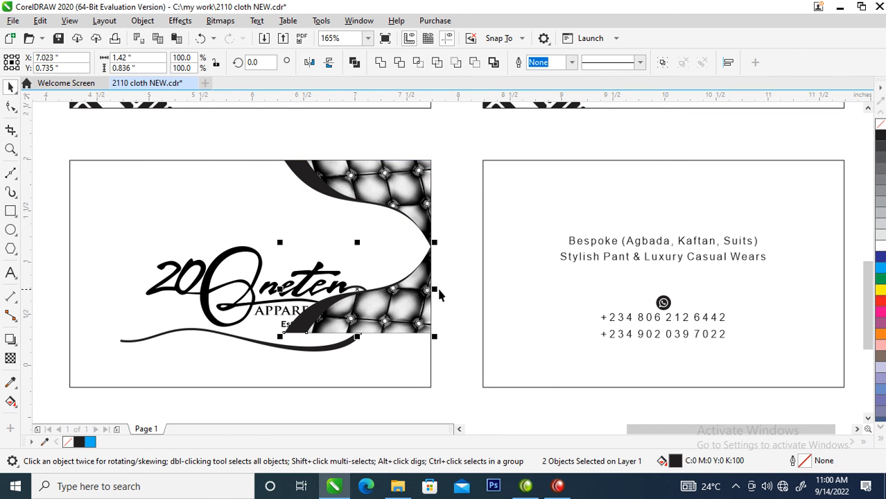
{"action": "left_click_drag", "start_coordinate": [434, 289], "coordinate": [133, 289]}
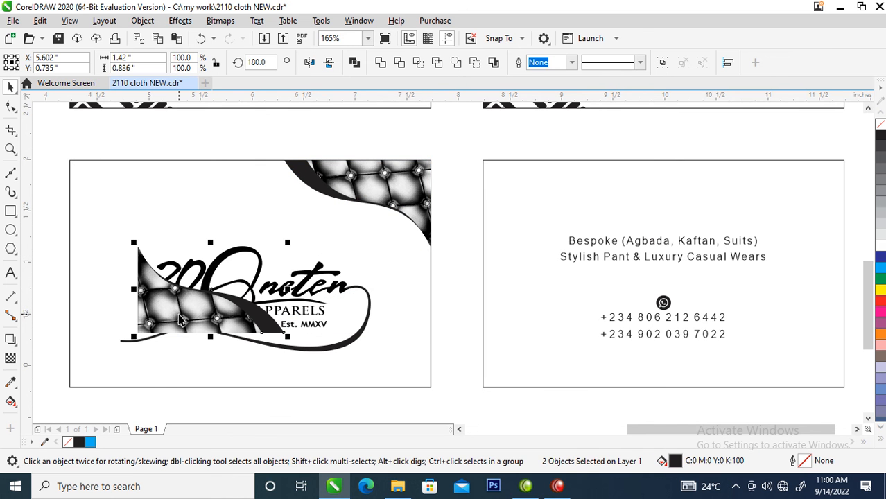
{"action": "key", "text": "ctrl+g"}
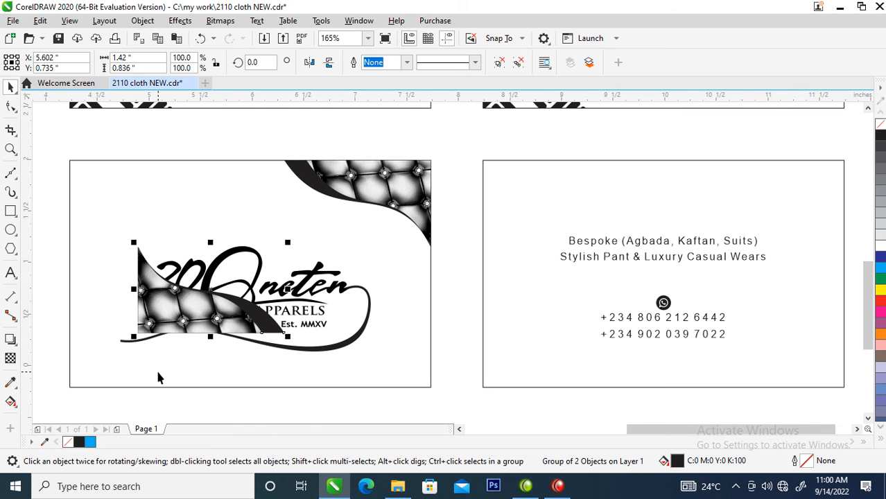
Step: Align the grouped wave copy to the left and bottom edges of the logo card's rectangle
{"action": "left_click", "coordinate": [158, 374], "text": "shift"}
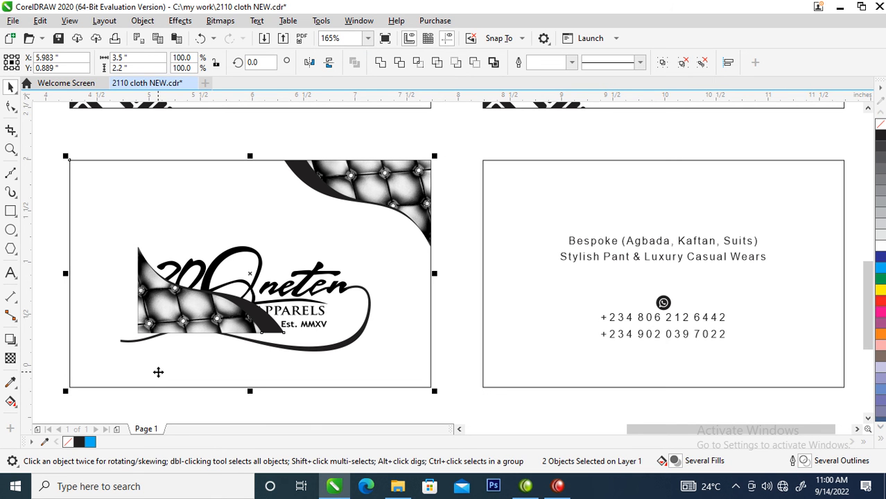
{"action": "key", "text": "l"}
{"action": "key", "text": "b"}
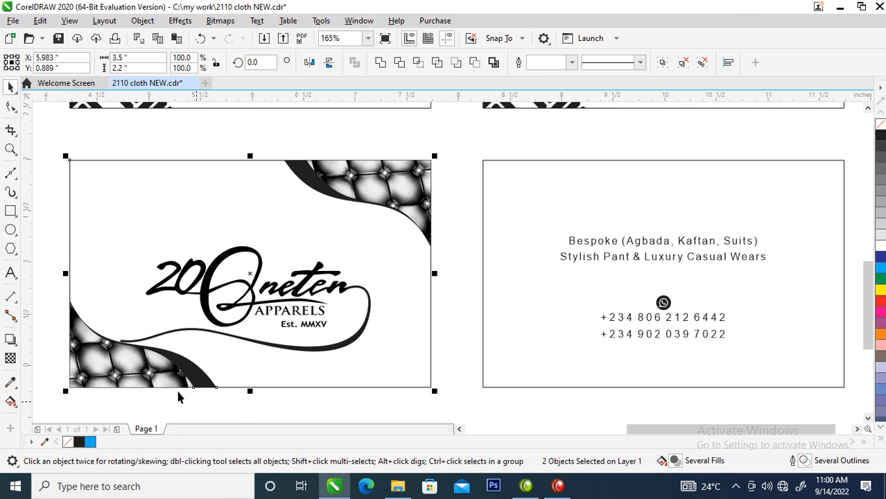
Step: Delete the swoosh line beneath the logo and the original tufted wave shapes in the logo card's upper-right corner
{"action": "left_click", "coordinate": [349, 343]}
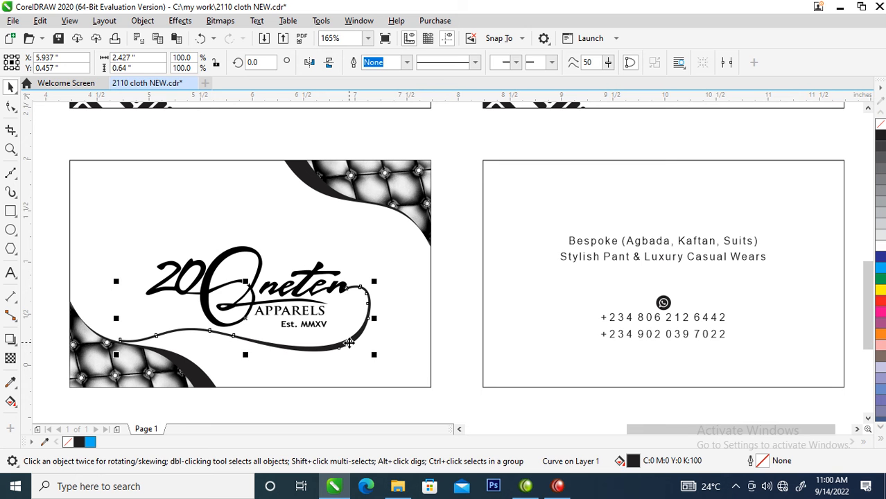
{"action": "key", "text": "Escape"}
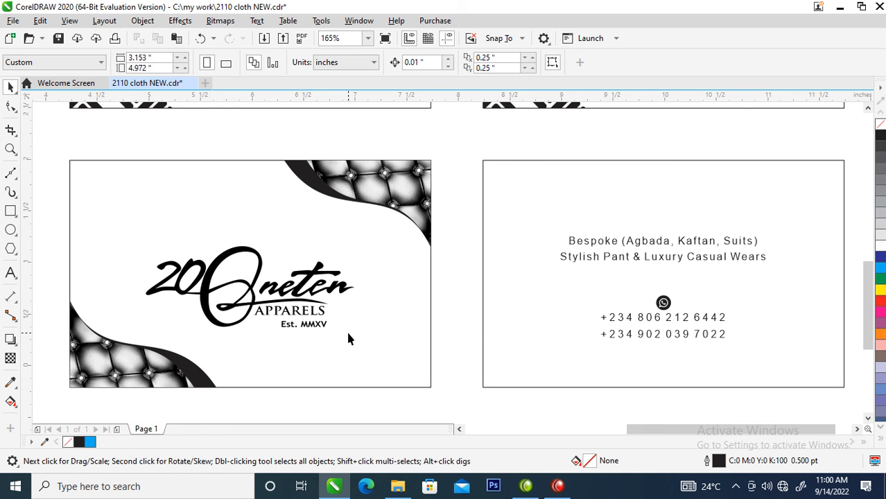
{"action": "scroll", "coordinate": [346, 330], "scroll_direction": "down", "scroll_amount": 3}
{"action": "key", "text": "z"}
{"action": "left_click_drag", "start_coordinate": [154, 236], "coordinate": [648, 366]}
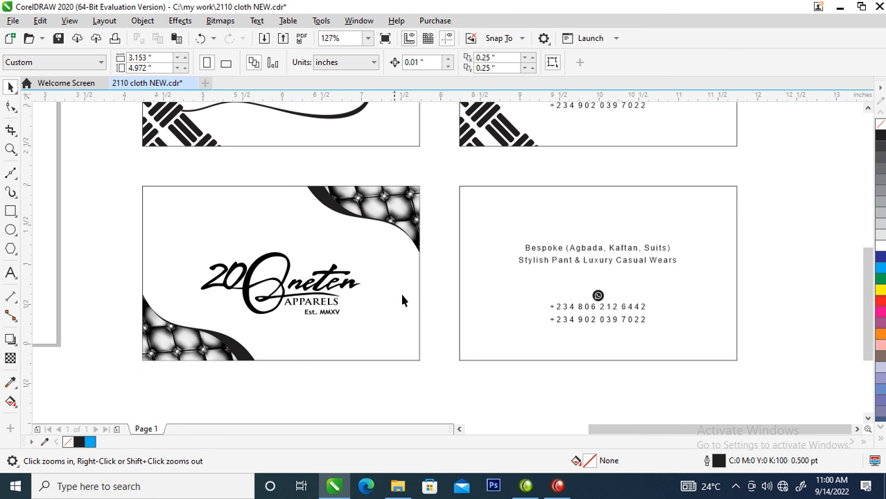
{"action": "left_click_drag", "start_coordinate": [277, 166], "coordinate": [442, 255]}
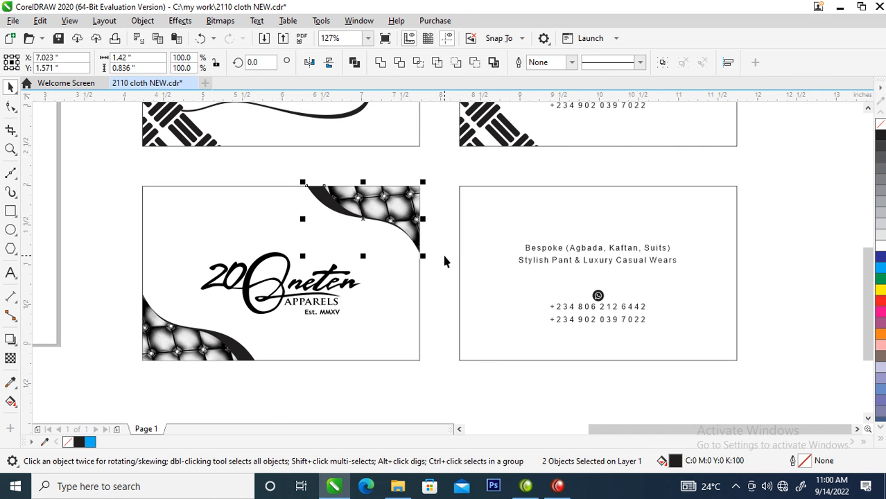
{"action": "key", "text": "Delete"}
Step: Examine the logo card's lower-left tufted wave up close, and compare the card layout with the corner-bar version above it
{"action": "key", "text": "z"}
{"action": "left_click_drag", "start_coordinate": [138, 188], "coordinate": [456, 362]}
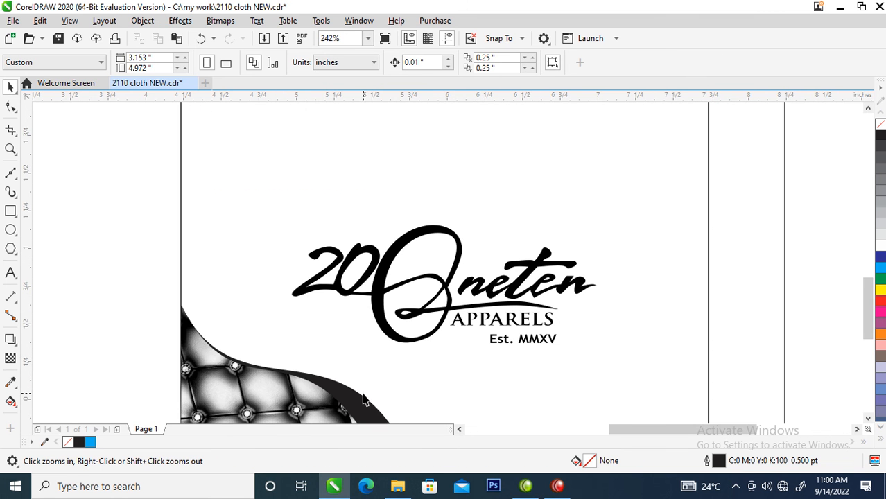
{"action": "left_click_drag", "start_coordinate": [158, 307], "coordinate": [414, 402]}
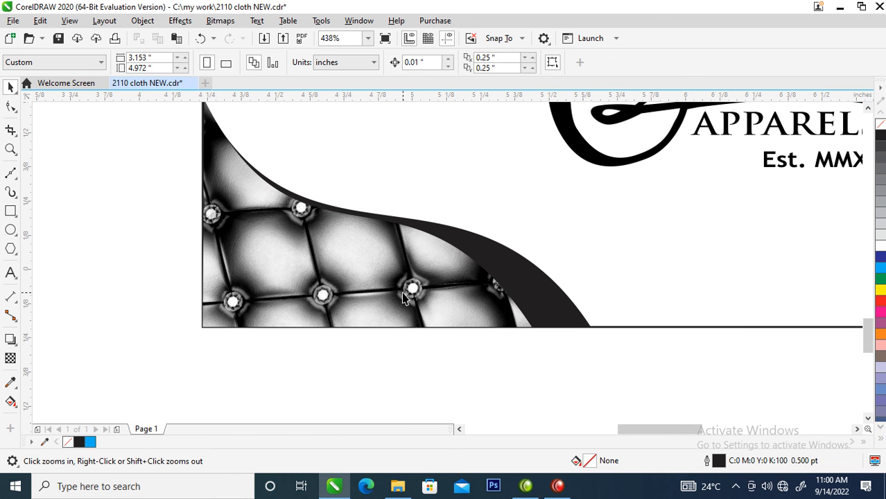
{"action": "key", "text": "space"}
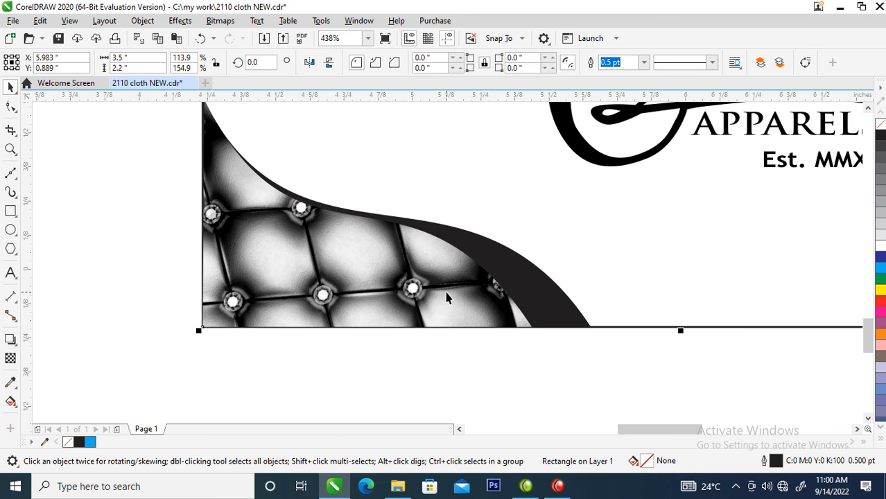
{"action": "scroll", "coordinate": [445, 295], "scroll_direction": "down", "scroll_amount": 5}
{"action": "key", "text": "z"}
{"action": "left_click_drag", "start_coordinate": [382, 192], "coordinate": [688, 301]}
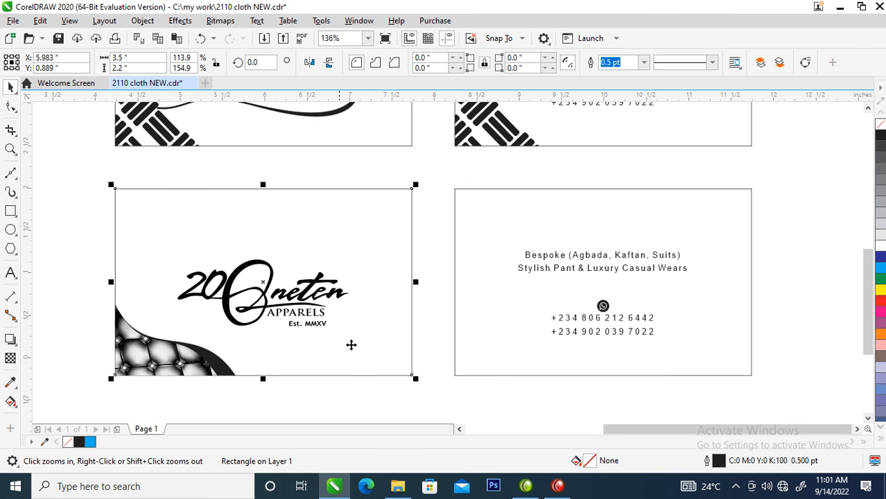
{"action": "scroll", "coordinate": [510, 246], "scroll_direction": "down", "scroll_amount": 2}
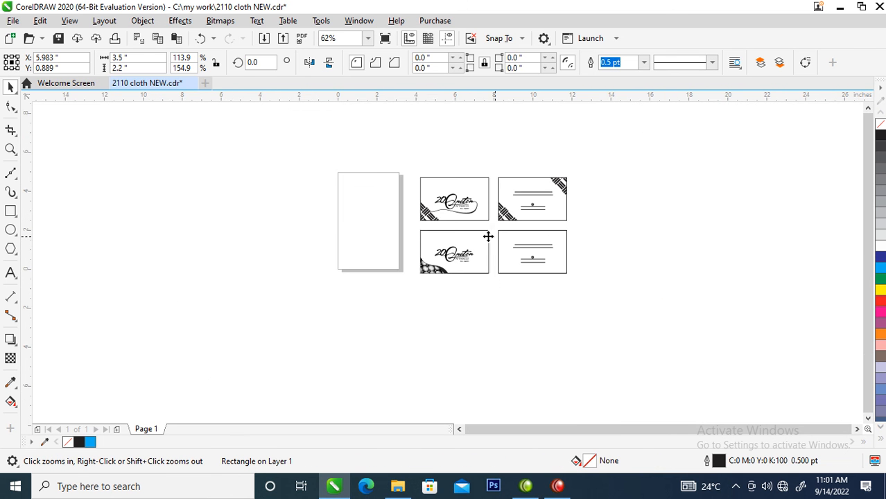
{"action": "left_click_drag", "start_coordinate": [382, 170], "coordinate": [613, 239]}
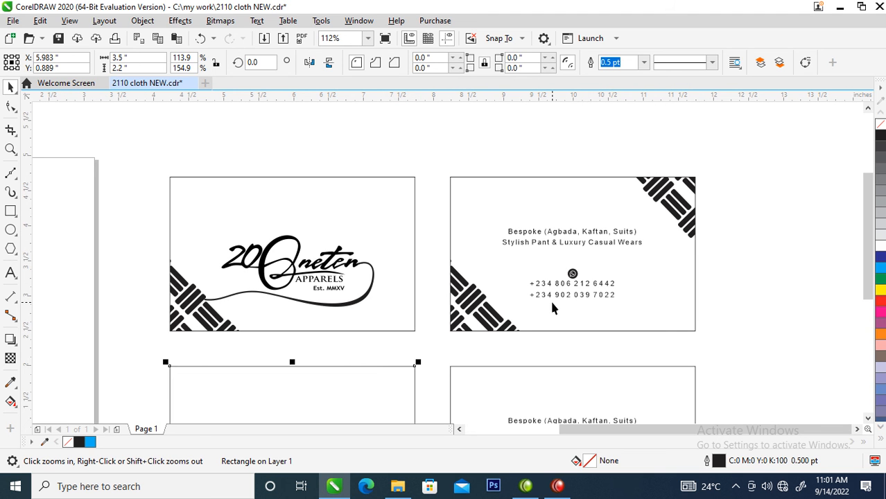